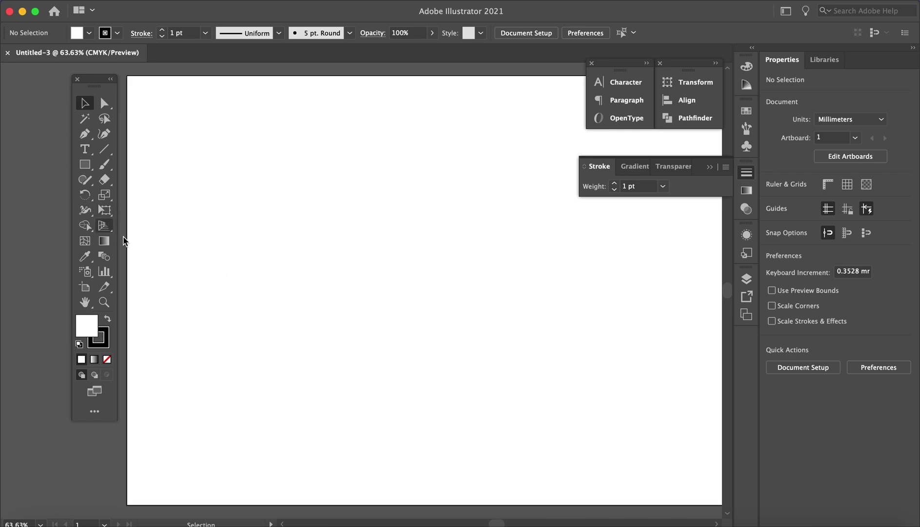
Add the text "Merry Christmas" and scale it up to about 81 pt across the middle of the artboard.
{"action": "left_click", "coordinate": [94, 149]}
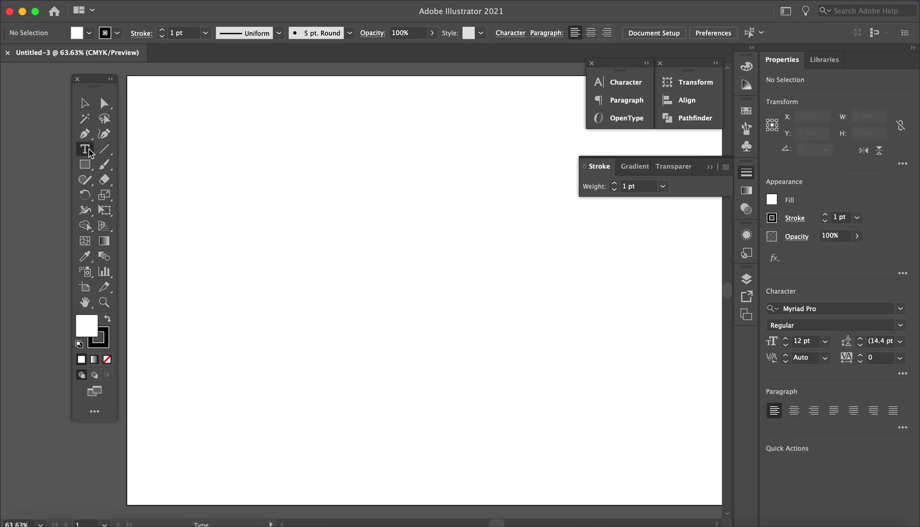
{"action": "left_click", "coordinate": [231, 191]}
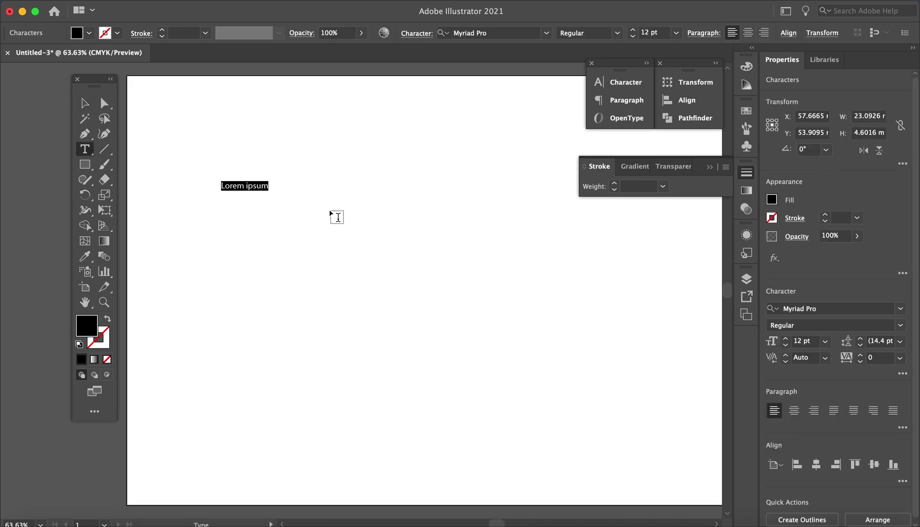
{"action": "type", "text": "Merry Christmas"}
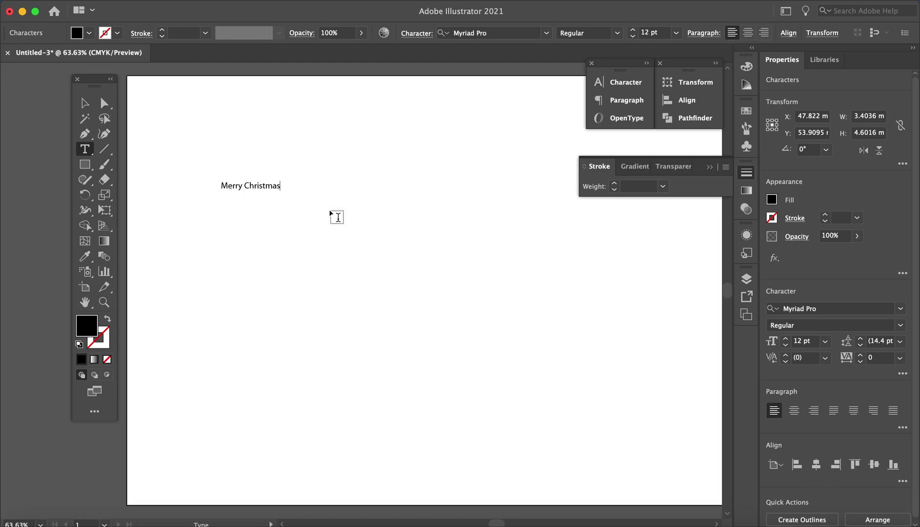
{"action": "key", "text": "Escape"}
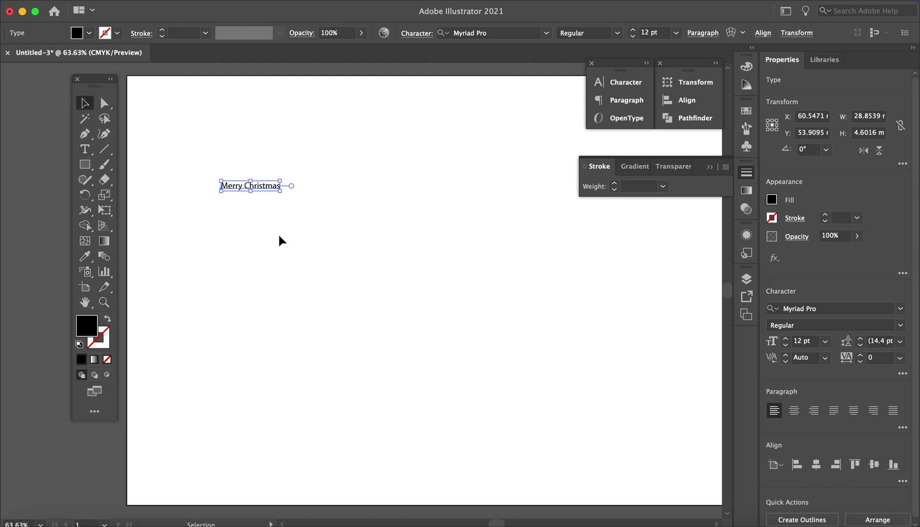
{"action": "left_click_drag", "start_coordinate": [282, 191], "coordinate": [622, 398]}
{"action": "left_click_drag", "start_coordinate": [618, 234], "coordinate": [615, 289]}
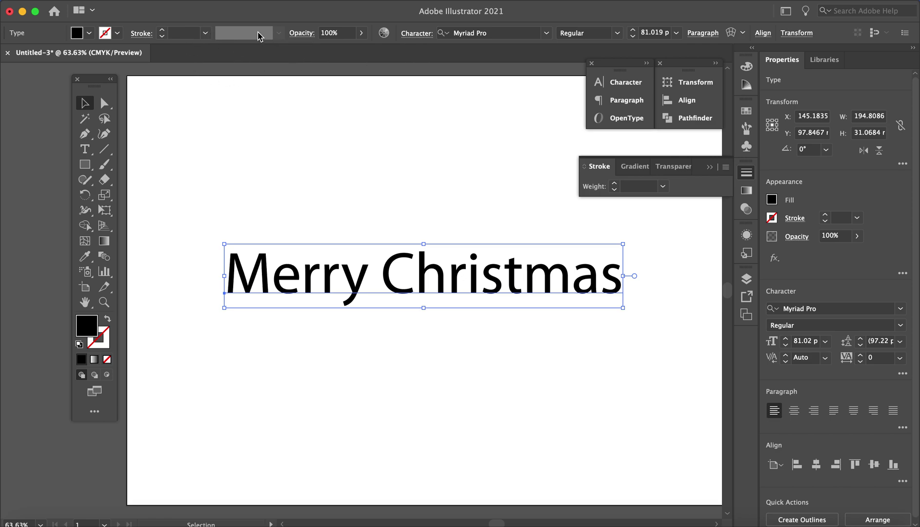
Change the font of the "Merry Christmas" text to Abadi MT Condensed Extra Bold.
{"action": "left_click", "coordinate": [205, 32]}
{"action": "left_click", "coordinate": [205, 32]}
{"action": "left_click", "coordinate": [315, 193]}
{"action": "left_click", "coordinate": [445, 279]}
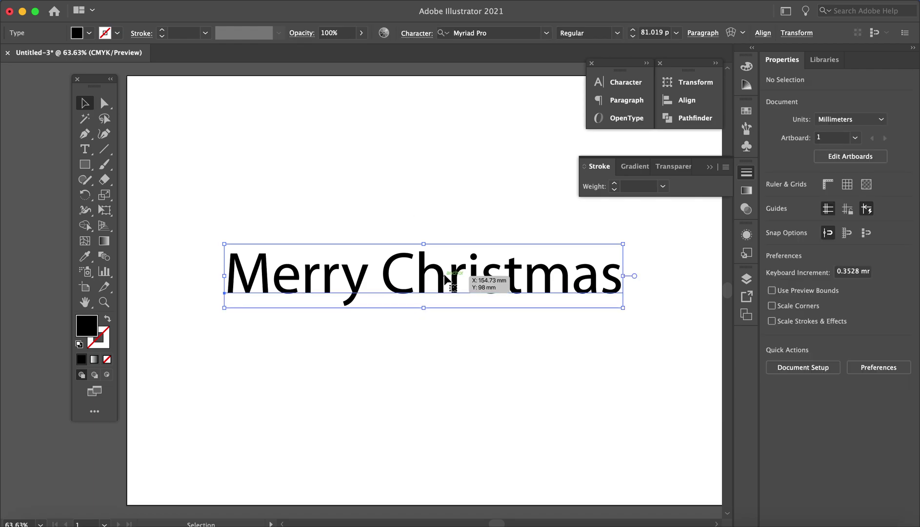
{"action": "left_click", "coordinate": [547, 33]}
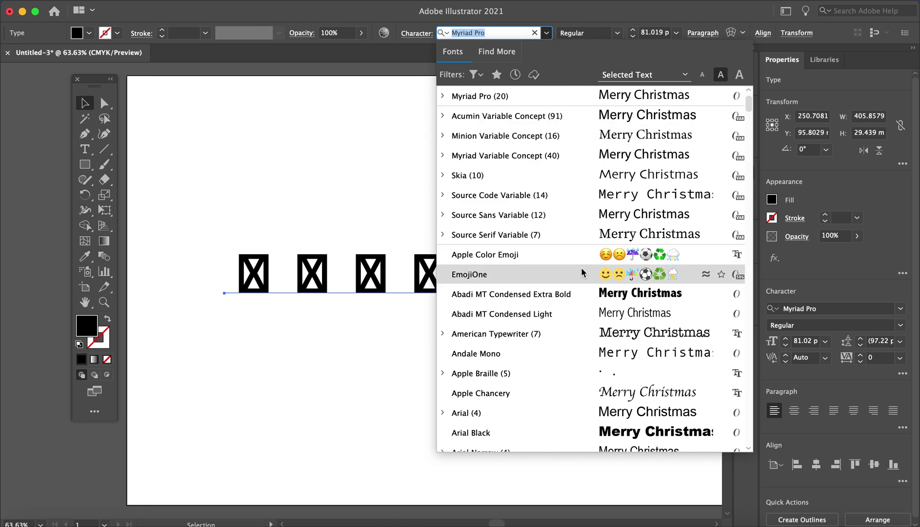
{"action": "left_click", "coordinate": [591, 292]}
Apply a warp envelope to the text with the Arc style, horizontal orientation and 50% bend.
{"action": "left_click", "coordinate": [155, 1]}
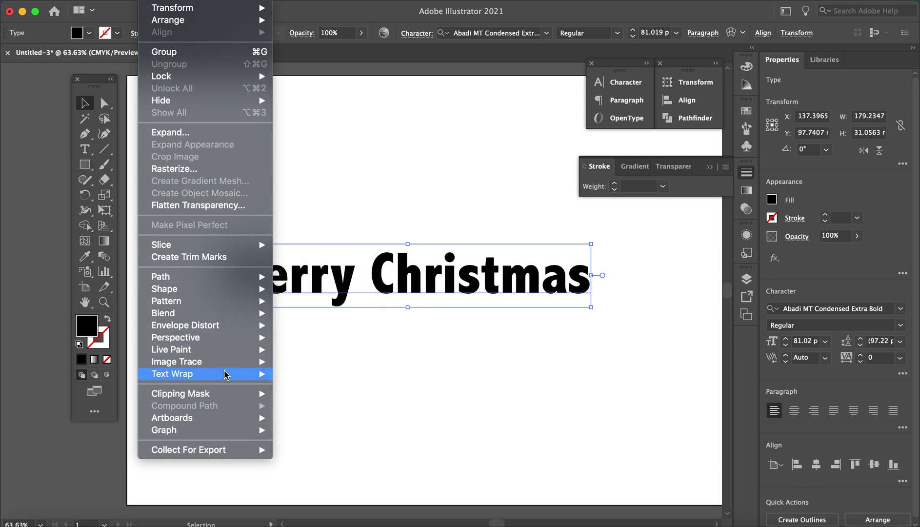
{"action": "mouse_move", "coordinate": [228, 327]}
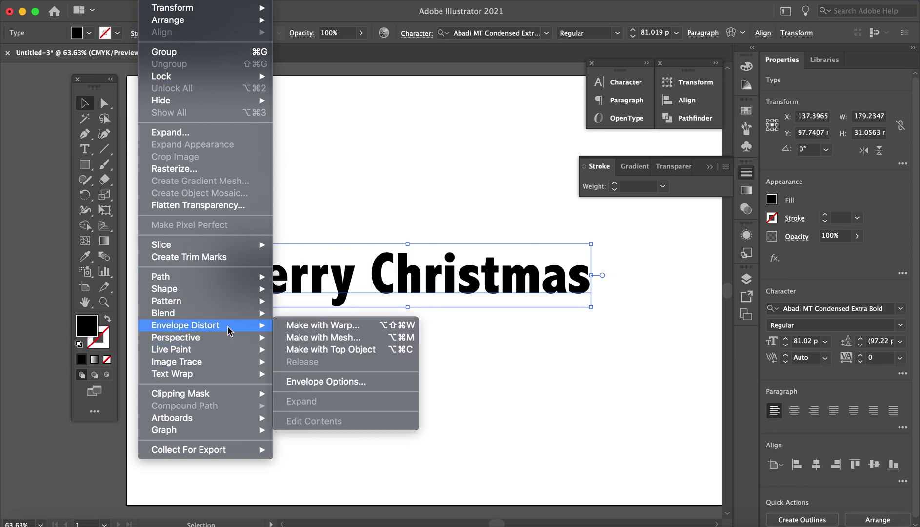
{"action": "left_click", "coordinate": [318, 325]}
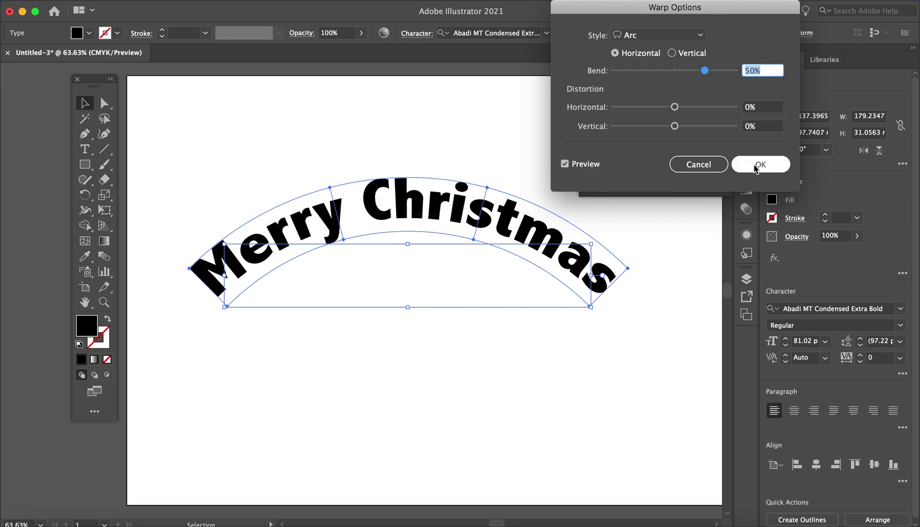
{"action": "left_click", "coordinate": [701, 36]}
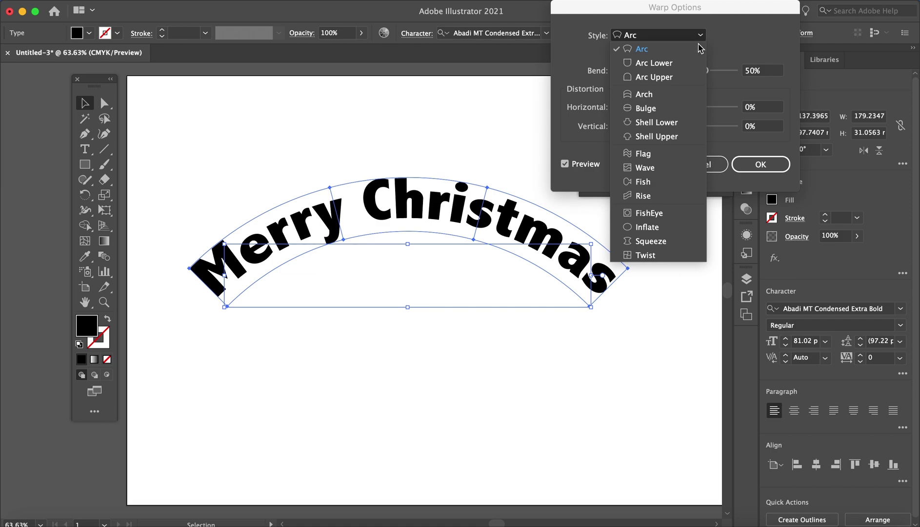
{"action": "left_click", "coordinate": [687, 50]}
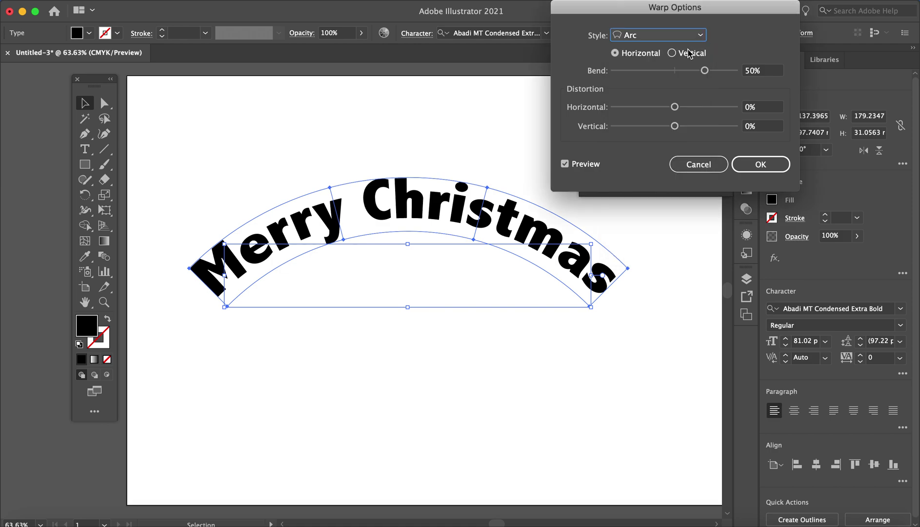
{"action": "left_click", "coordinate": [760, 164]}
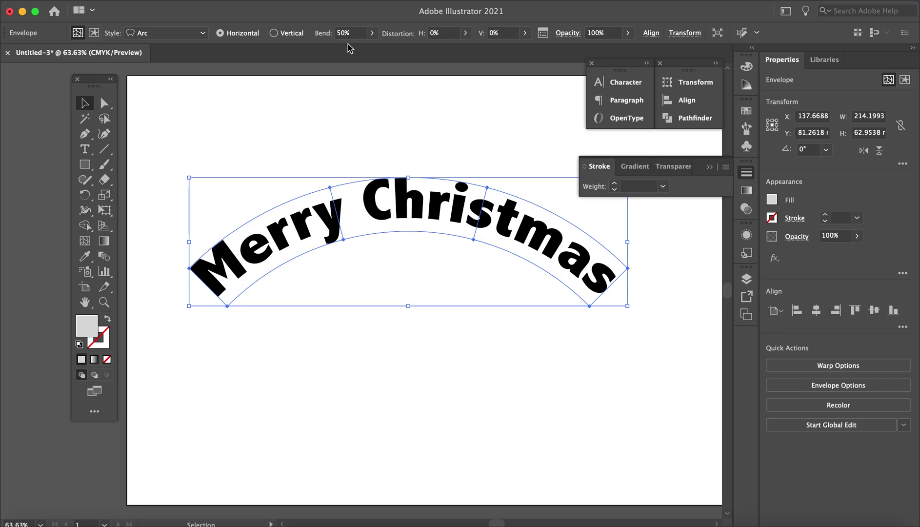
Display the color swatches and extend their area so that the whole set is visible.
{"action": "left_click", "coordinate": [348, 9]}
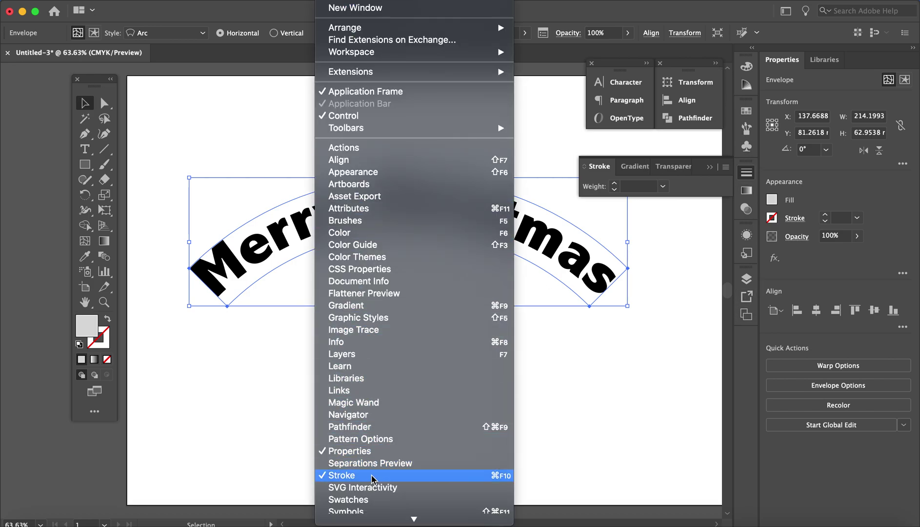
{"action": "left_click", "coordinate": [376, 500]}
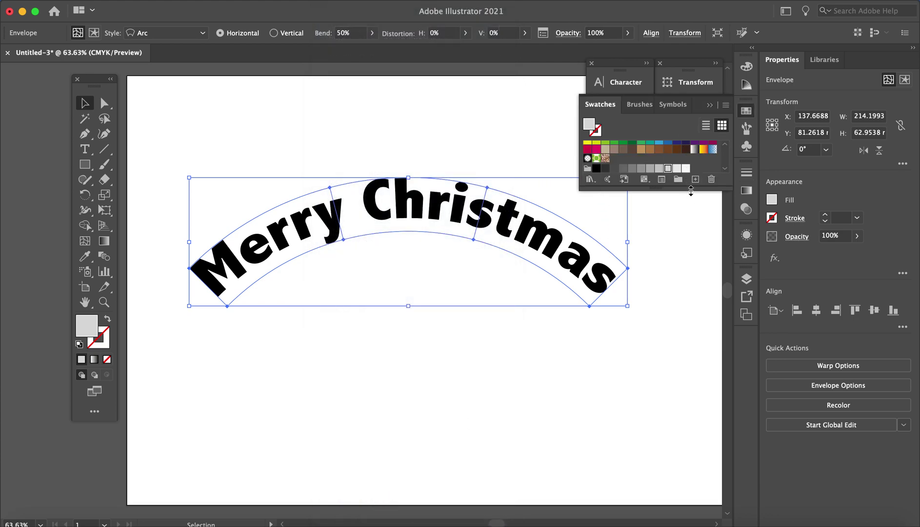
{"action": "left_click_drag", "start_coordinate": [691, 191], "coordinate": [700, 308]}
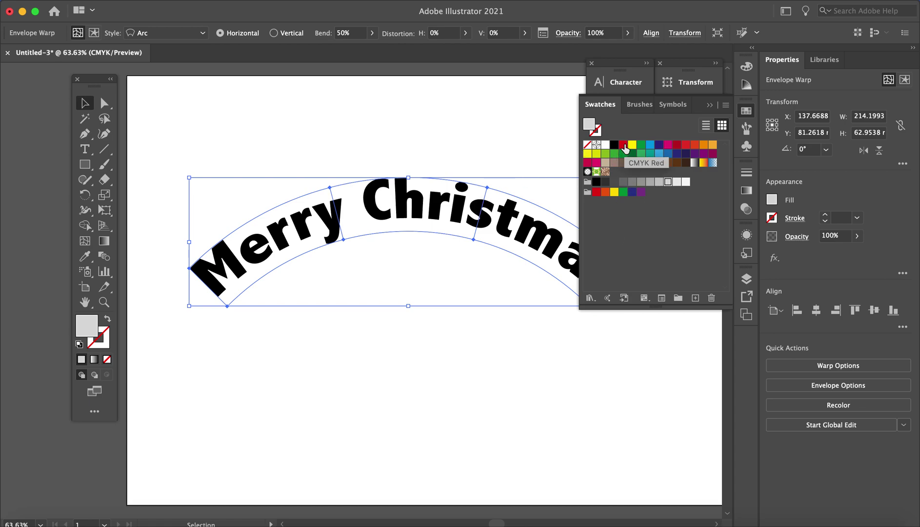
Undo the arc warp on the "Merry Christmas" text.
{"action": "left_click", "coordinate": [223, 119]}
{"action": "left_click", "coordinate": [366, 217]}
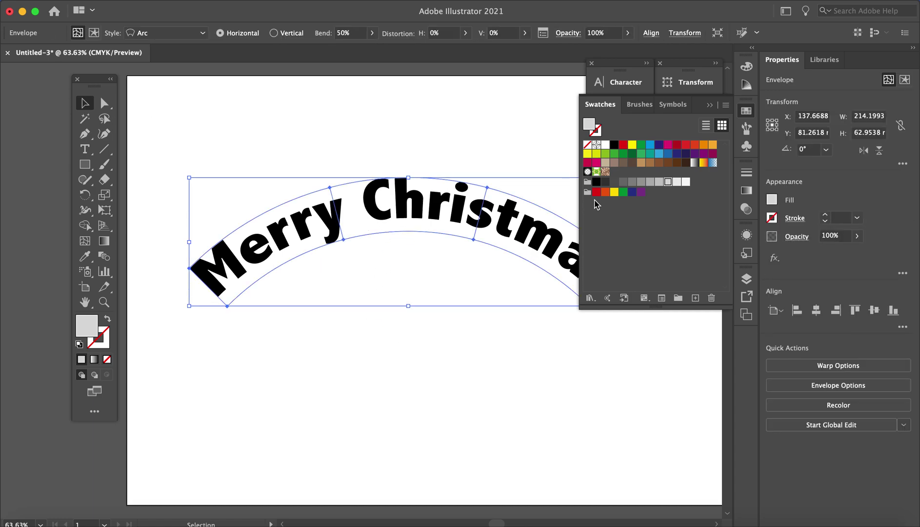
{"action": "key", "text": "a"}
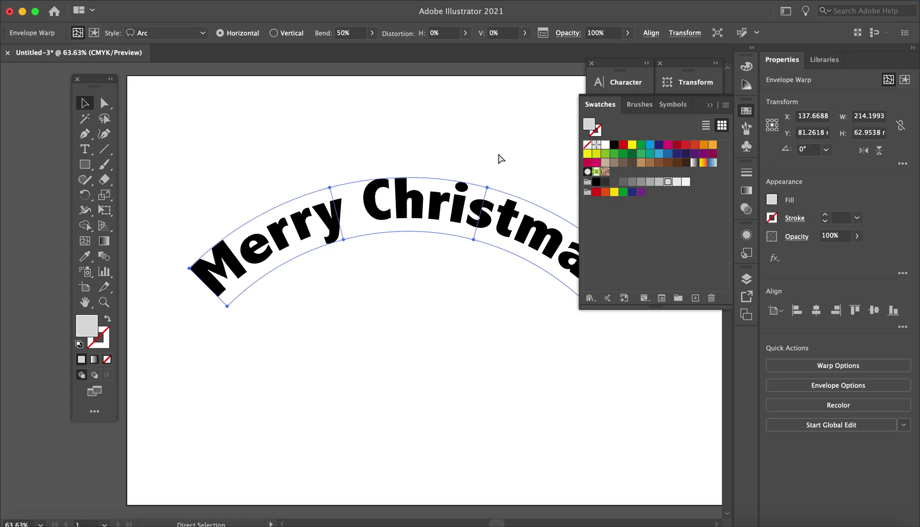
{"action": "key", "text": "super+z"}
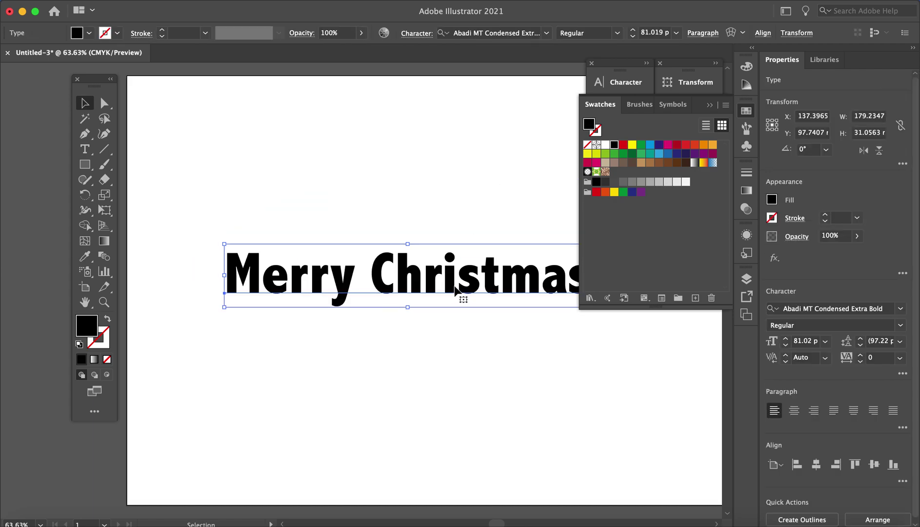
Fill the "Merry Christmas" text with CMYK Red, give it a dark green stroke and deselect it.
{"action": "left_click", "coordinate": [623, 146]}
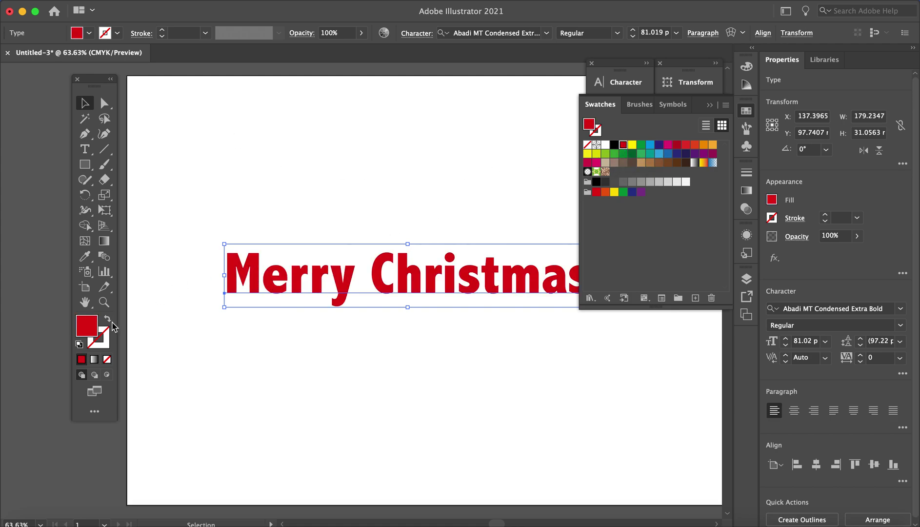
{"action": "left_click", "coordinate": [108, 335]}
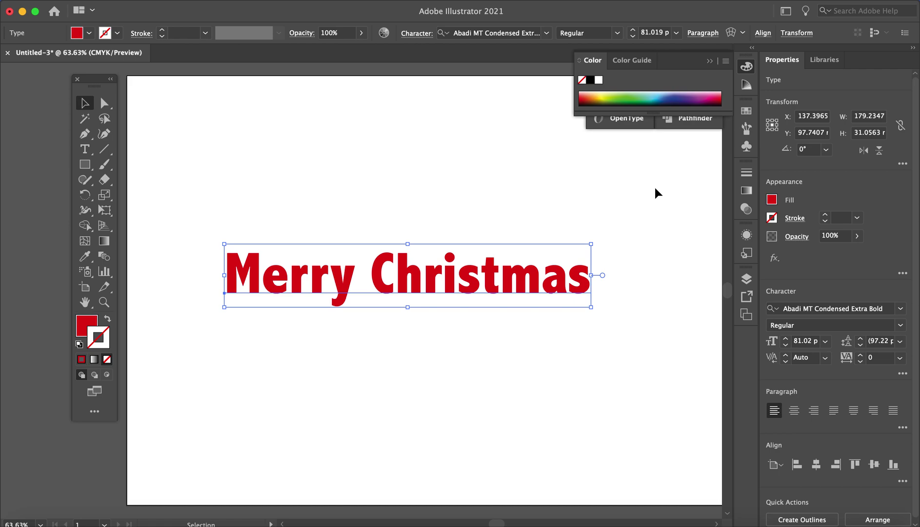
{"action": "left_click", "coordinate": [747, 111]}
{"action": "left_click", "coordinate": [632, 154]}
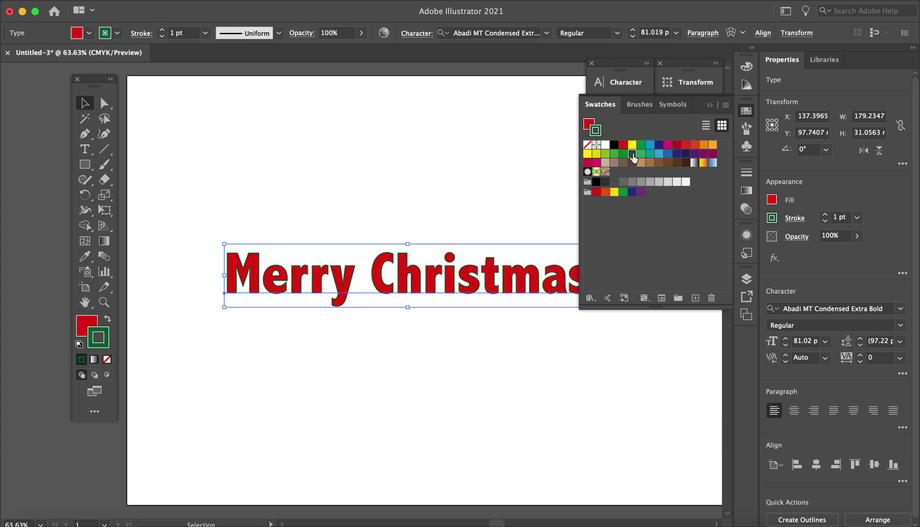
{"action": "left_click", "coordinate": [542, 137]}
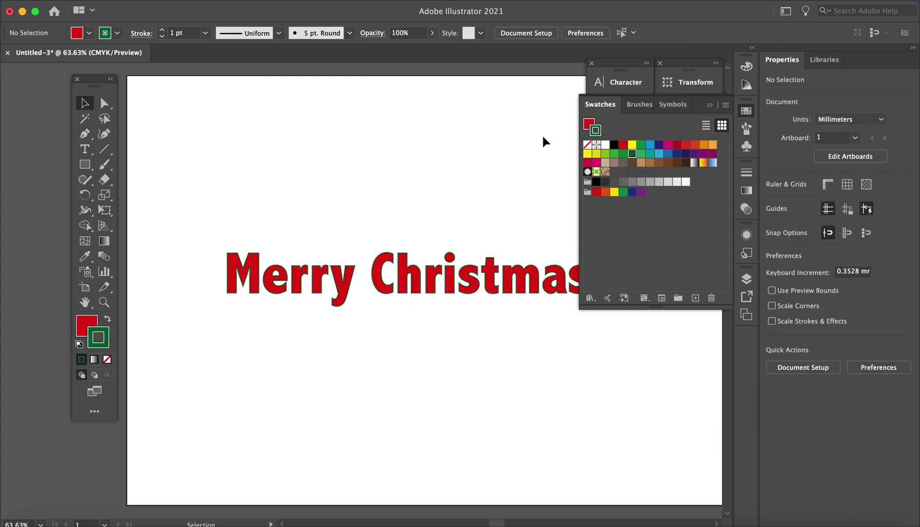
Set the stroke weight of the "Merry Christmas" text to 4 pt.
{"action": "left_click", "coordinate": [709, 106]}
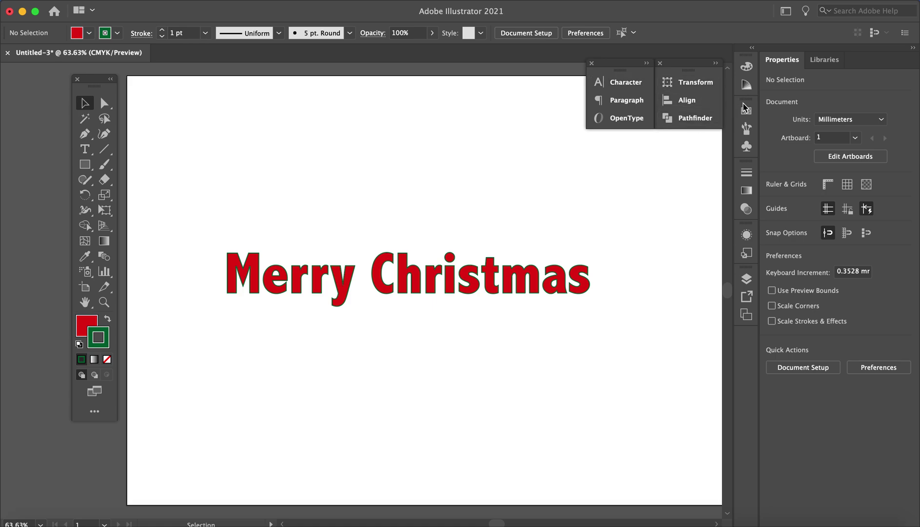
{"action": "left_click", "coordinate": [747, 173]}
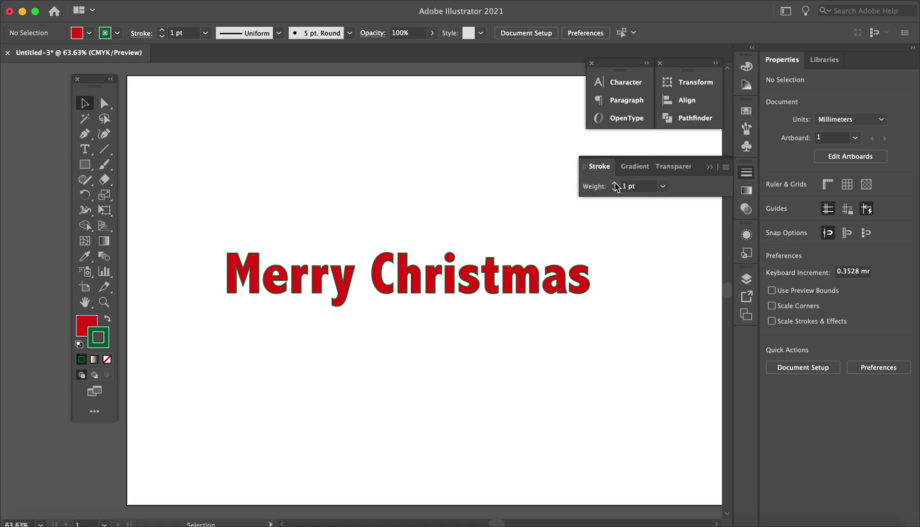
{"action": "left_click", "coordinate": [529, 264]}
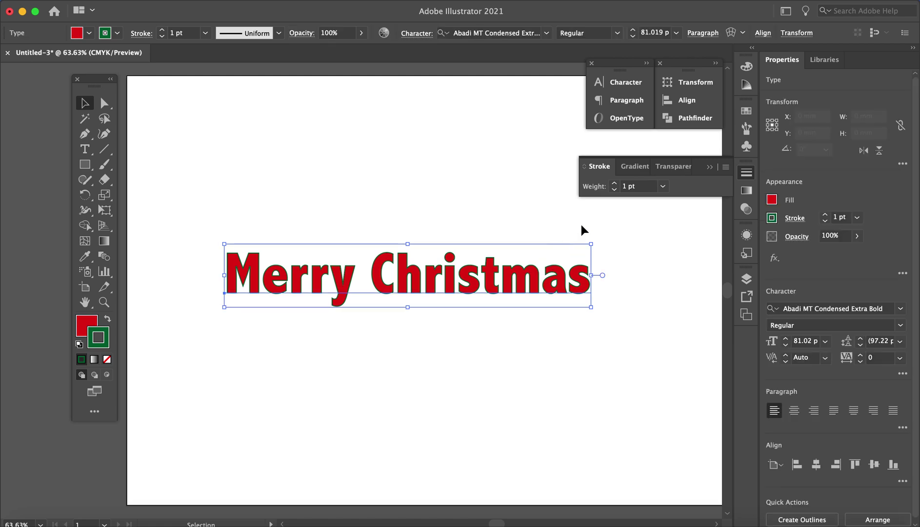
{"action": "left_click", "coordinate": [615, 183]}
{"action": "left_click", "coordinate": [615, 183]}
{"action": "left_click", "coordinate": [615, 184]}
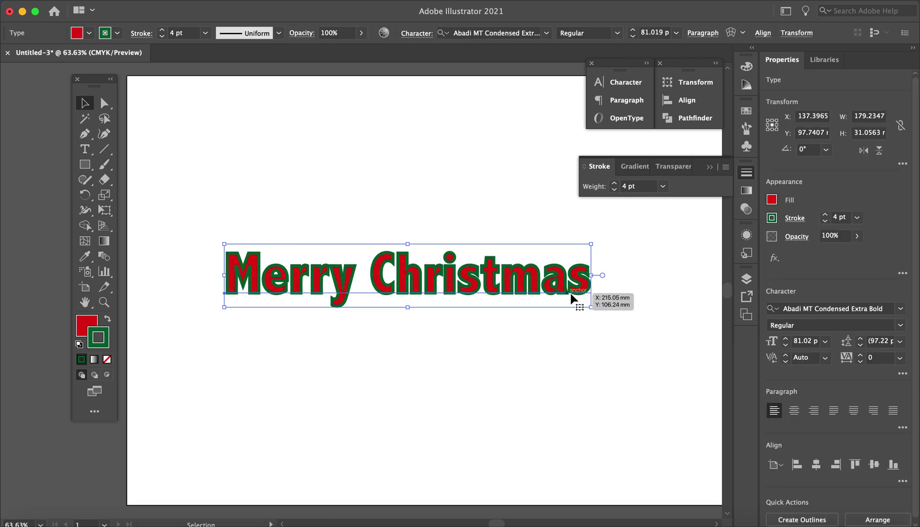
Enlarge the outlined text proportionally to about 92 pt.
{"action": "left_click_drag", "start_coordinate": [592, 307], "coordinate": [650, 339]}
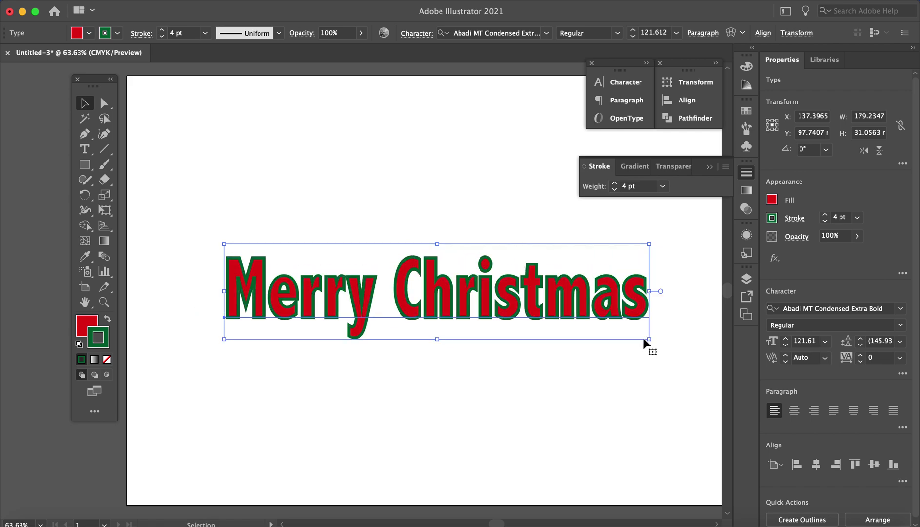
{"action": "key", "text": "super+z"}
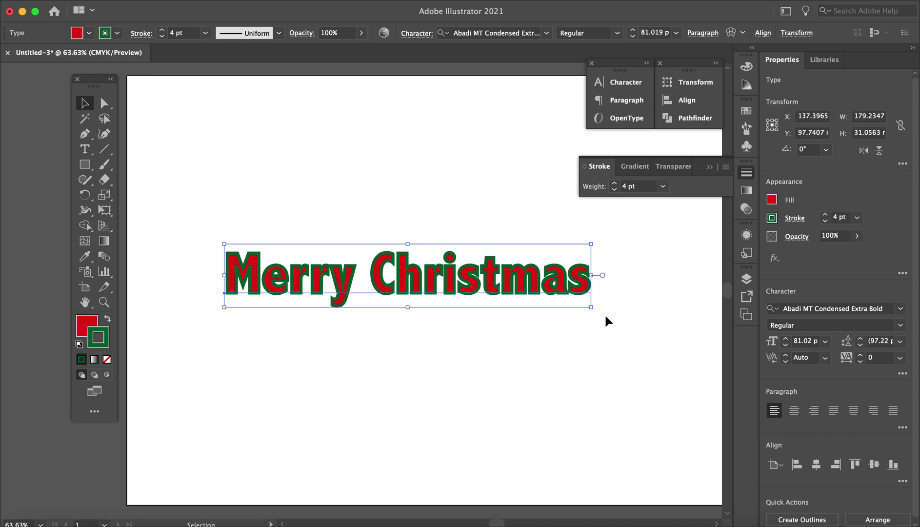
{"action": "left_click_drag", "start_coordinate": [592, 308], "coordinate": [639, 325]}
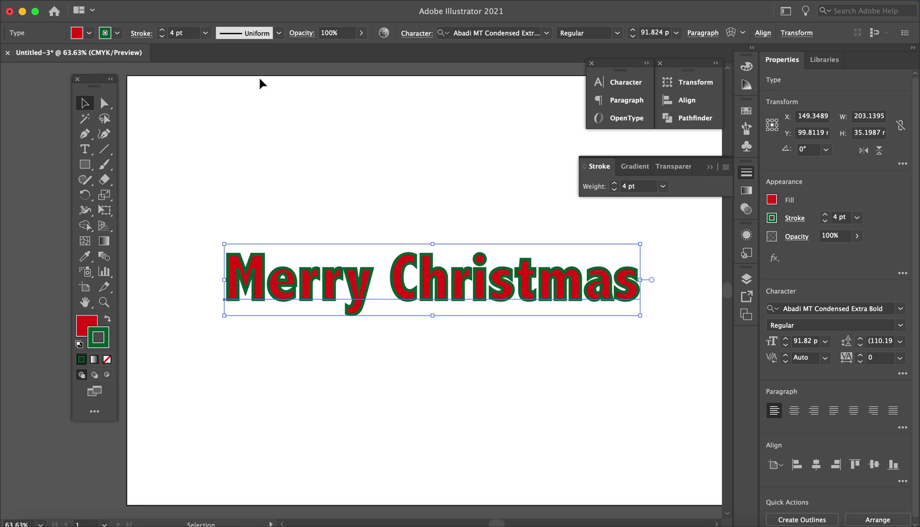
Warp the red and green text with an envelope in the Arc style, horizontal, with 50% bend.
{"action": "left_click", "coordinate": [156, 2]}
{"action": "mouse_move", "coordinate": [193, 315]}
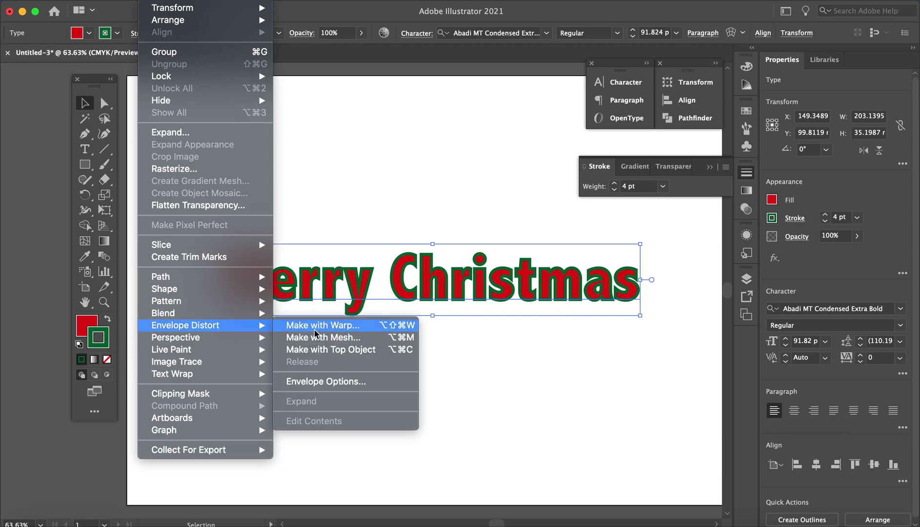
{"action": "left_click", "coordinate": [315, 334]}
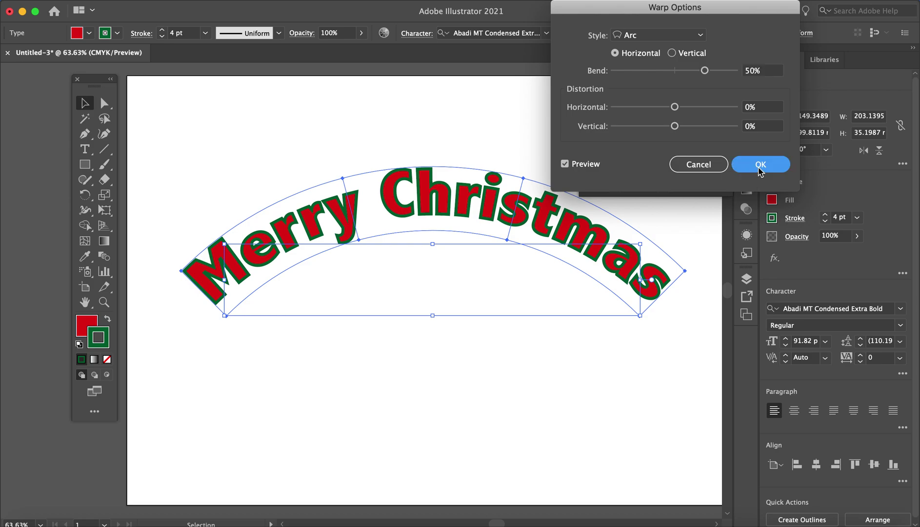
{"action": "left_click", "coordinate": [761, 164]}
Move the arched text up near the artboard's upper edge, deselect it and hide the stroke settings covering it.
{"action": "left_click_drag", "start_coordinate": [519, 200], "coordinate": [536, 129]}
{"action": "left_click", "coordinate": [667, 367]}
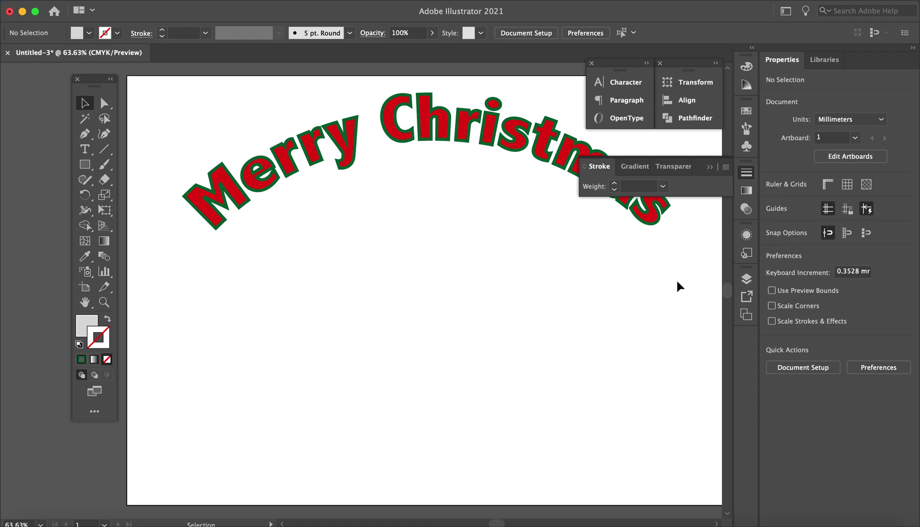
{"action": "left_click", "coordinate": [709, 165]}
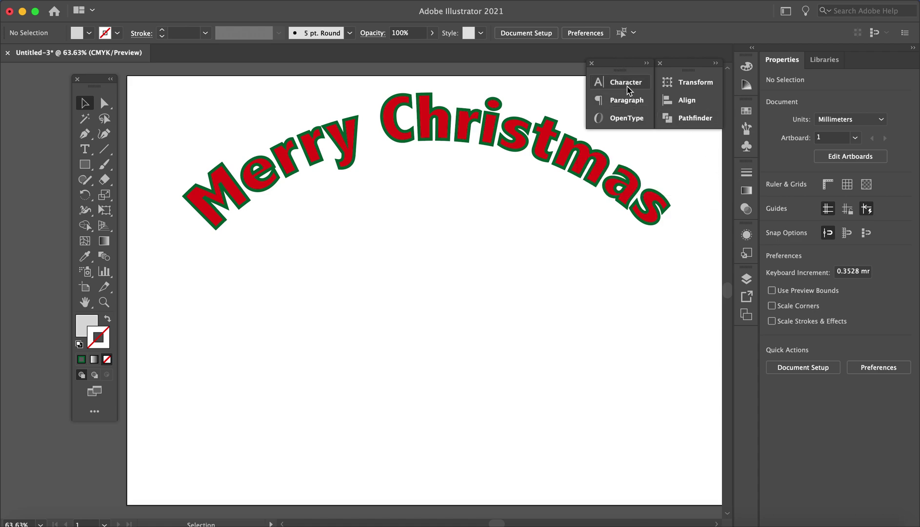
Draw a rectangle about 102 × 57 mm centred below the arched text and fill it with dark green.
{"action": "left_click", "coordinate": [85, 164]}
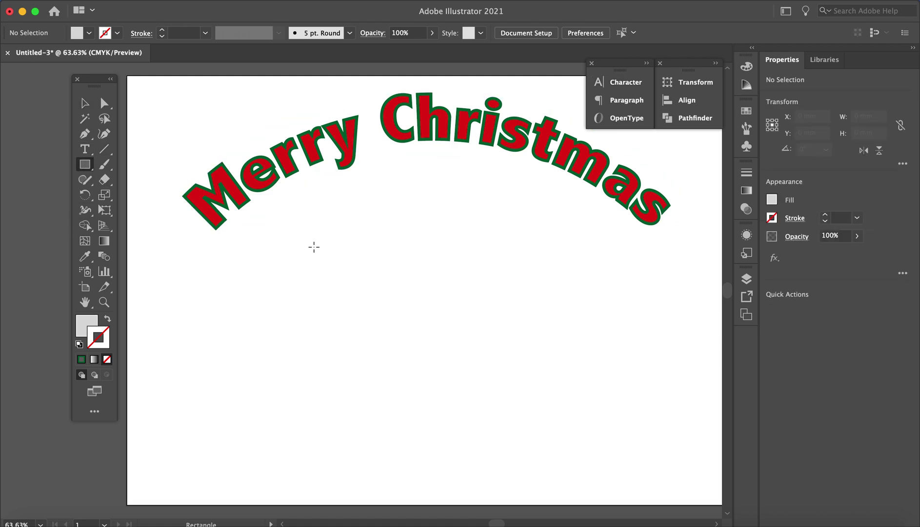
{"action": "mouse_move", "coordinate": [315, 246]}
{"action": "left_mouse_down"}
{"action": "mouse_move", "coordinate": [536, 351]}
{"action": "mouse_move", "coordinate": [523, 363]}
{"action": "left_mouse_up"}
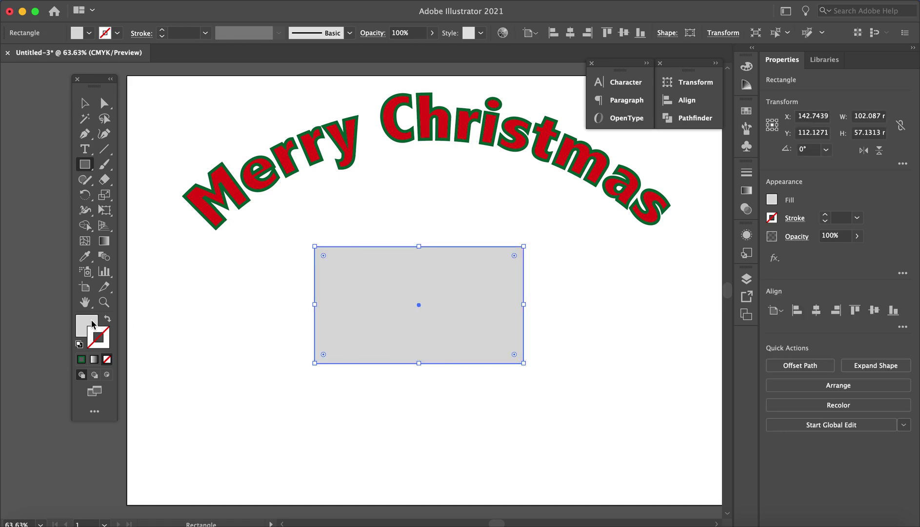
{"action": "left_click", "coordinate": [92, 324]}
{"action": "left_click", "coordinate": [747, 111]}
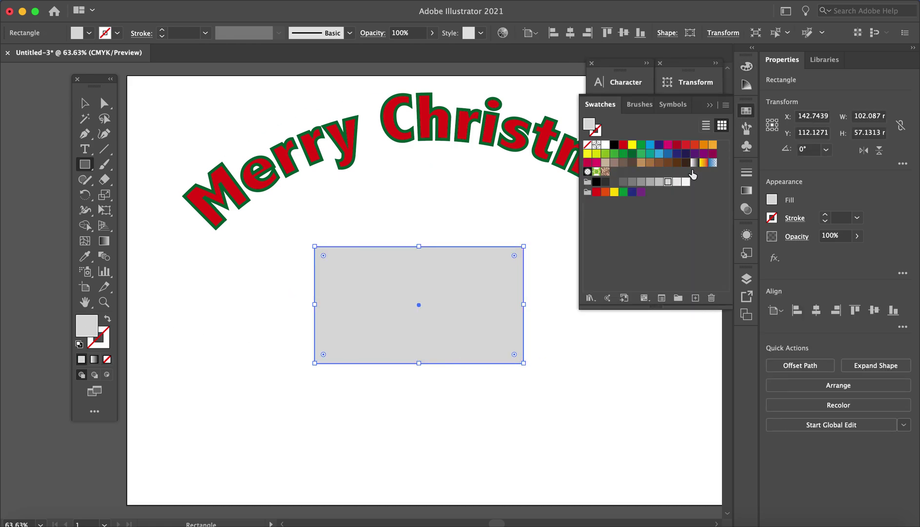
{"action": "left_click", "coordinate": [632, 154]}
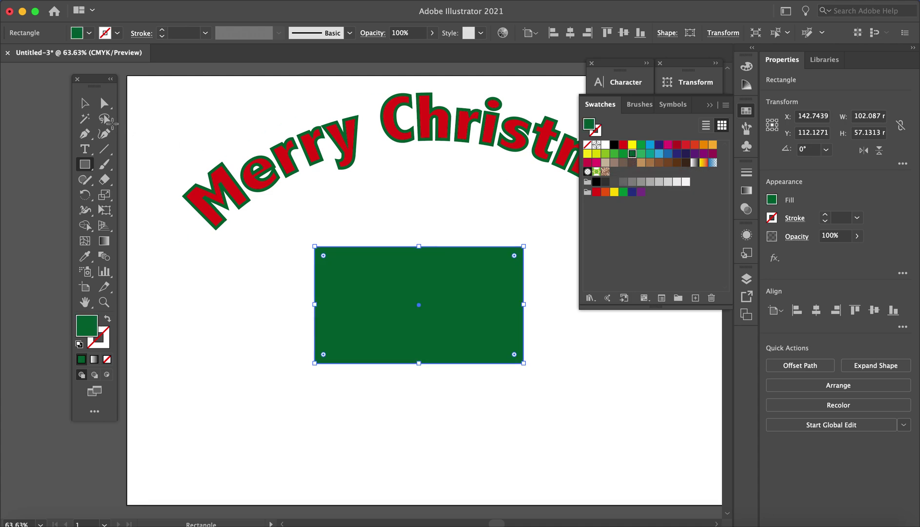
Reshape the green rectangle into a notched arrowhead by pulling its lower-right corner inward and its upper-right corner closer to the left edge.
{"action": "left_click", "coordinate": [104, 103]}
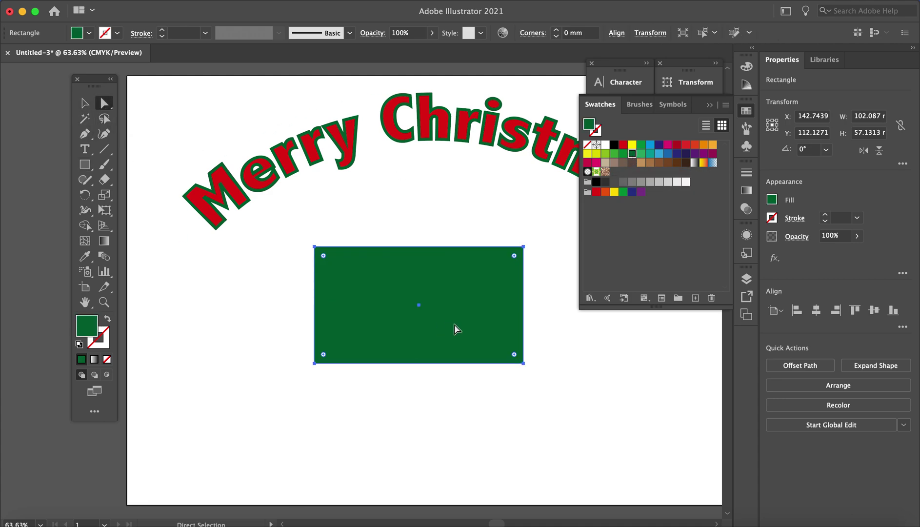
{"action": "left_click", "coordinate": [523, 363]}
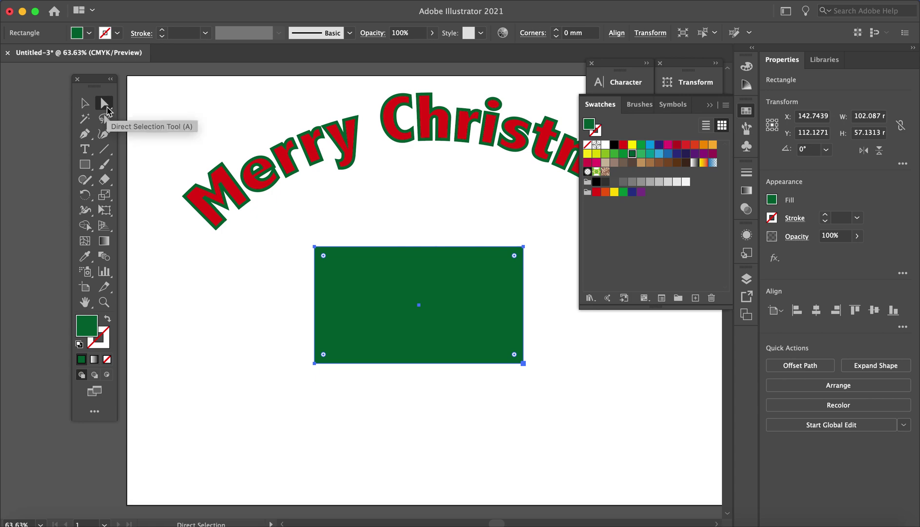
{"action": "left_click", "coordinate": [523, 363]}
{"action": "left_click_drag", "start_coordinate": [523, 363], "coordinate": [361, 290]}
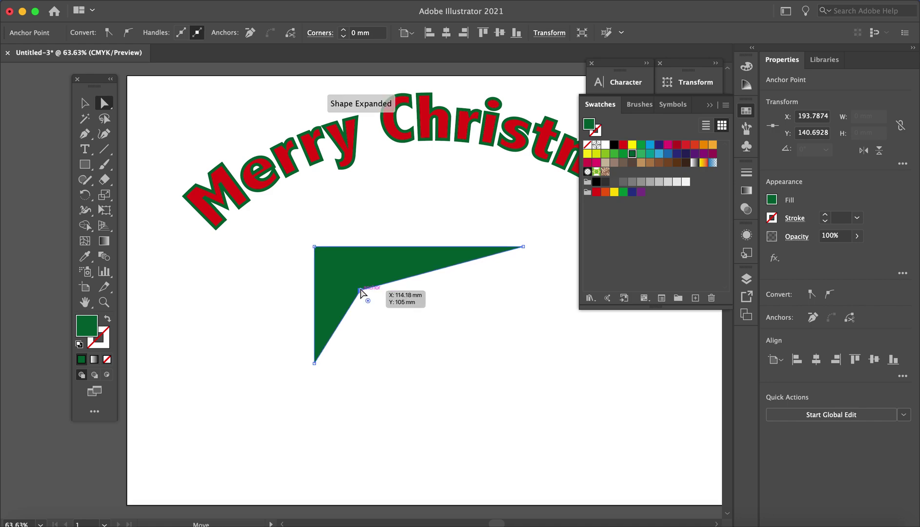
{"action": "left_click_drag", "start_coordinate": [523, 247], "coordinate": [437, 247]}
Rotate the green arrowhead about 43° clockwise so it points straight up, centre it beneath the arched text and hide the swatches.
{"action": "left_click", "coordinate": [85, 103]}
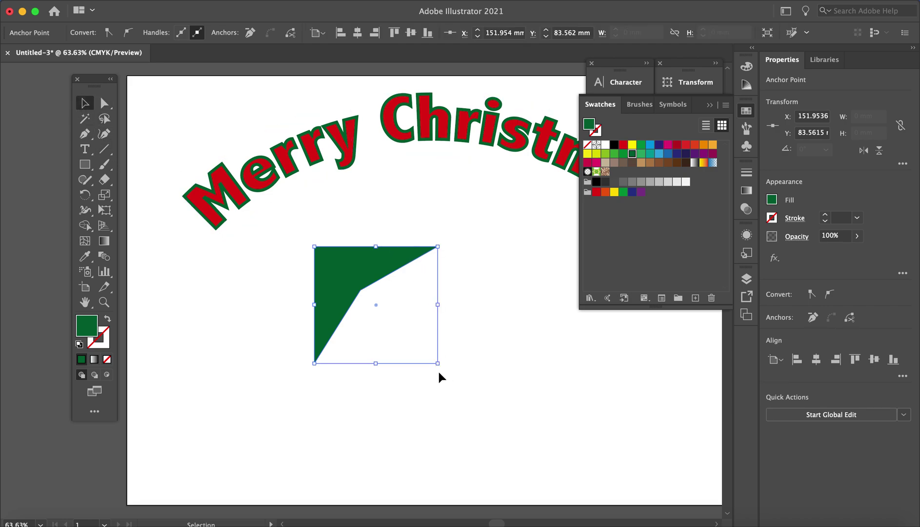
{"action": "left_click_drag", "start_coordinate": [438, 371], "coordinate": [375, 374]}
{"action": "left_click_drag", "start_coordinate": [380, 266], "coordinate": [430, 235]}
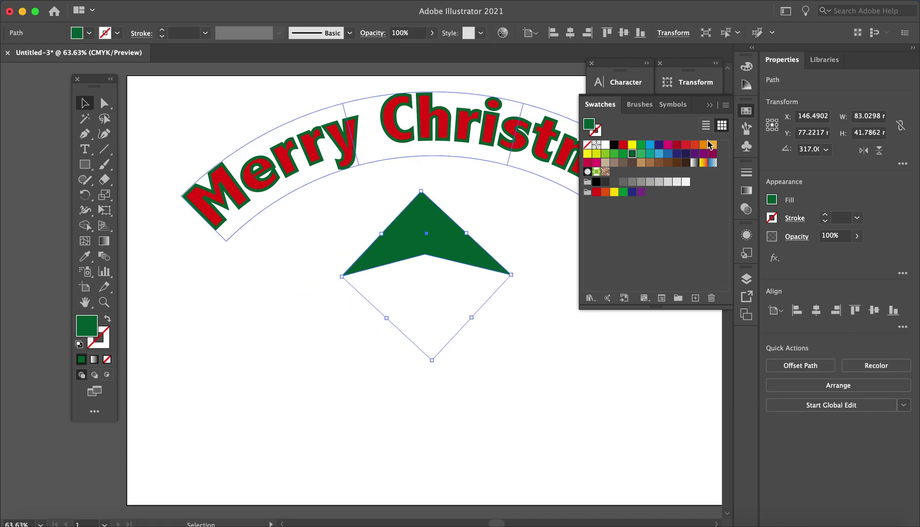
{"action": "left_click", "coordinate": [708, 106]}
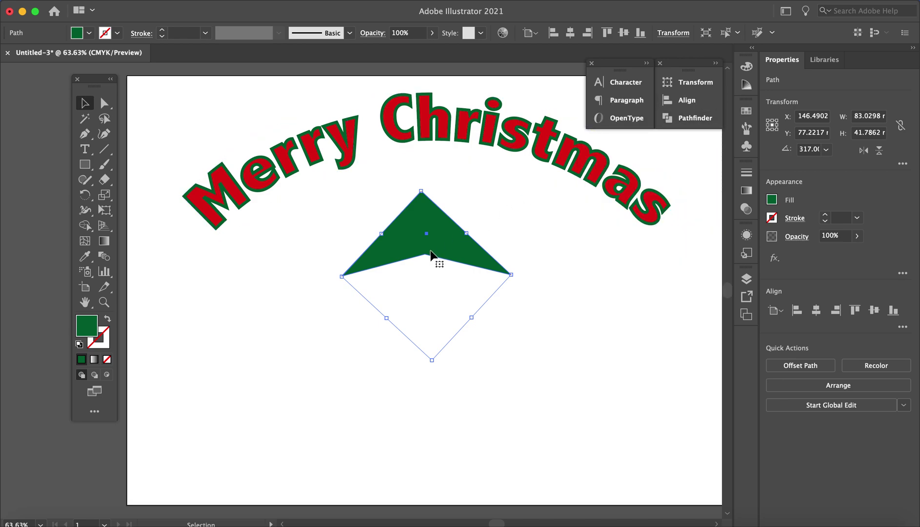
Copy the arrowhead twice straight downward with overlap to form a three-tier tree and group the tiers.
{"action": "left_click_drag", "start_coordinate": [426, 234], "coordinate": [427, 324]}
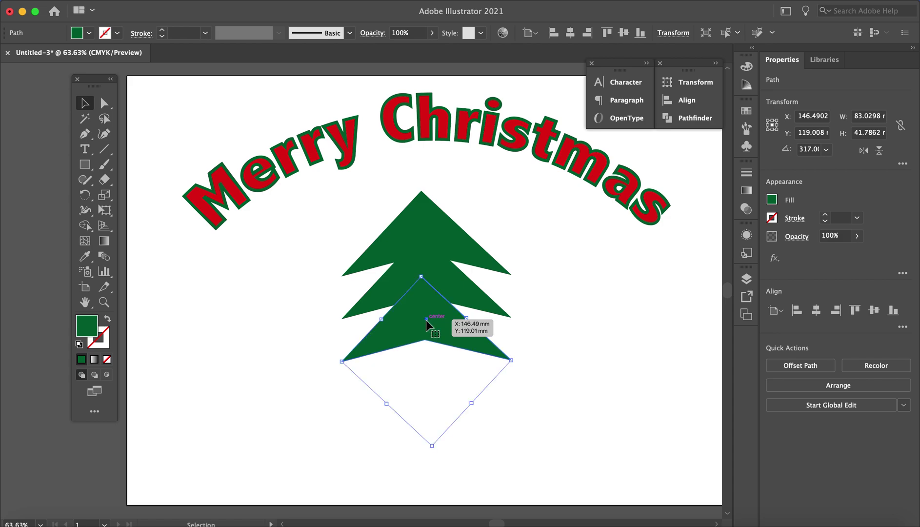
{"action": "left_click", "coordinate": [343, 213]}
{"action": "left_click_drag", "start_coordinate": [343, 213], "coordinate": [514, 379]}
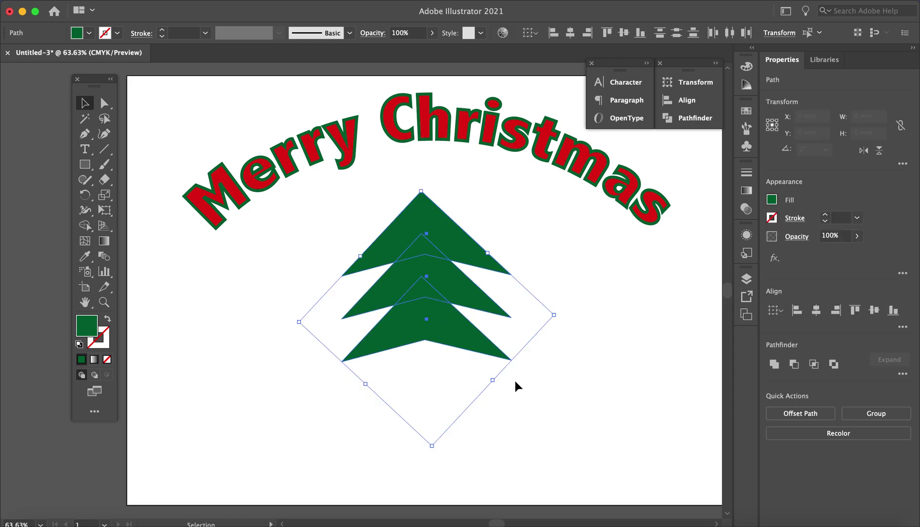
{"action": "right_click", "coordinate": [449, 247]}
{"action": "left_click", "coordinate": [518, 330]}
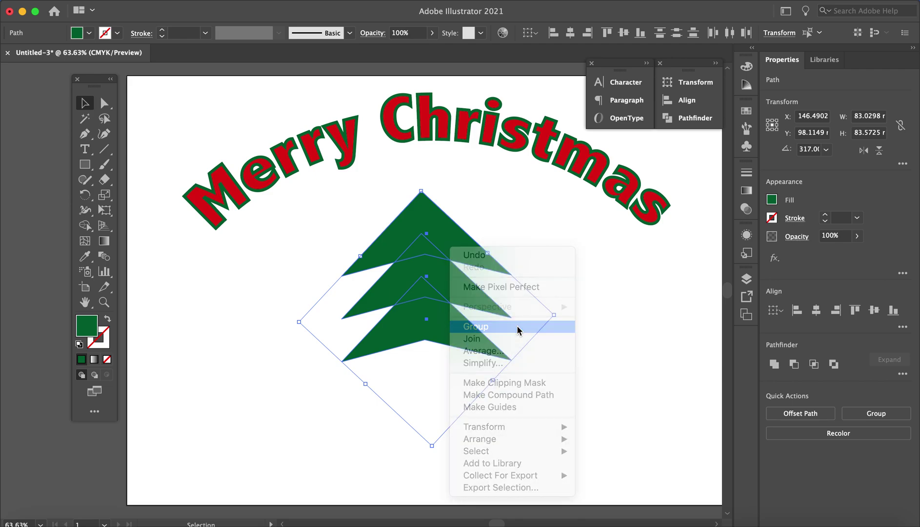
Duplicate the tree group into a row of three below the text and tighten the spacing between the trees.
{"action": "left_click", "coordinate": [604, 329]}
{"action": "left_click_drag", "start_coordinate": [462, 292], "coordinate": [632, 303]}
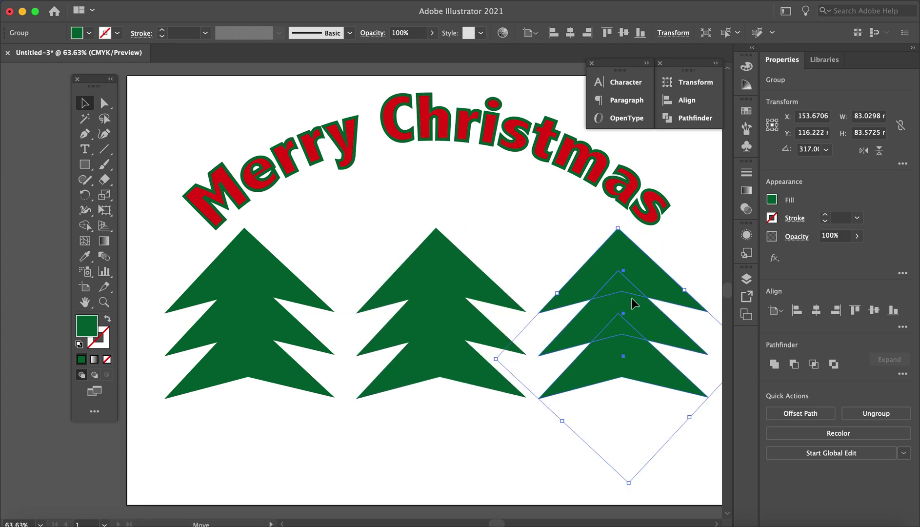
{"action": "left_click", "coordinate": [469, 296], "text": "shift"}
{"action": "left_click_drag", "start_coordinate": [616, 293], "coordinate": [609, 280]}
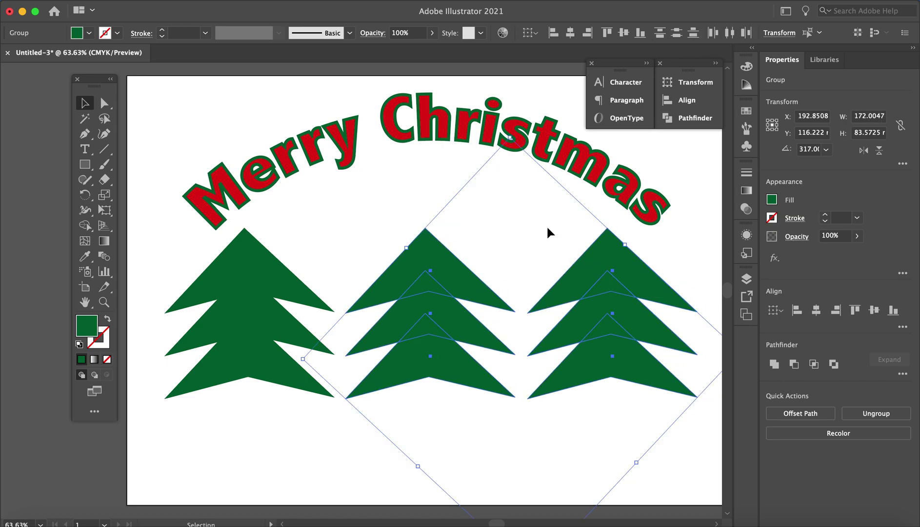
{"action": "left_click", "coordinate": [678, 225]}
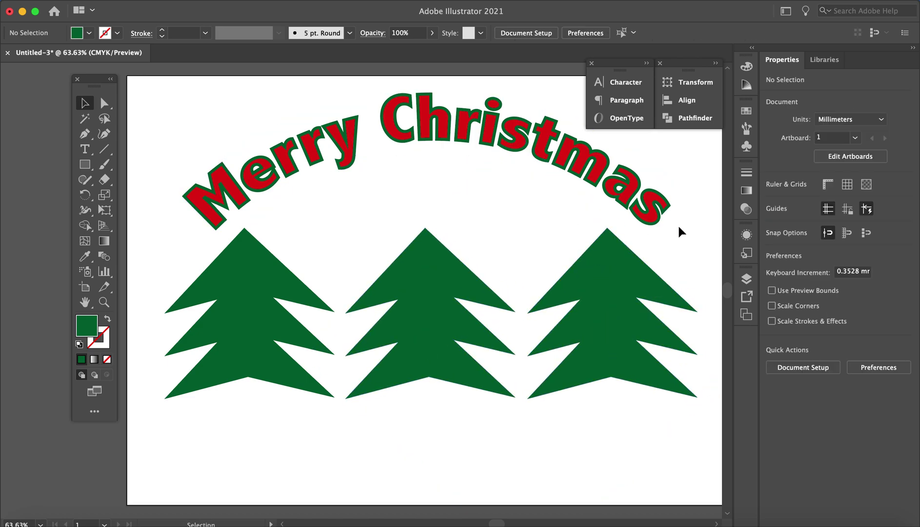
Fill the middle tree with a brighter green than its neighbours, deselect it and hide the swatches.
{"action": "left_click", "coordinate": [429, 280]}
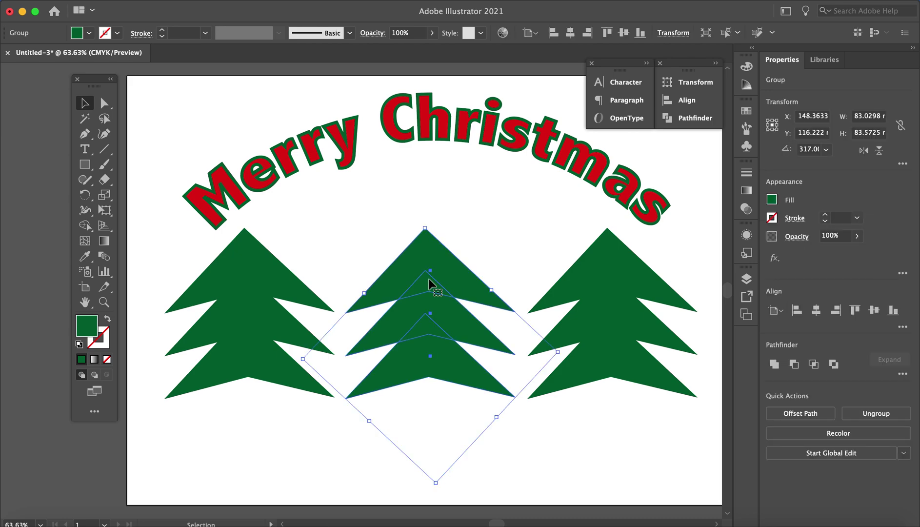
{"action": "left_click", "coordinate": [743, 115]}
{"action": "left_click", "coordinate": [642, 155]}
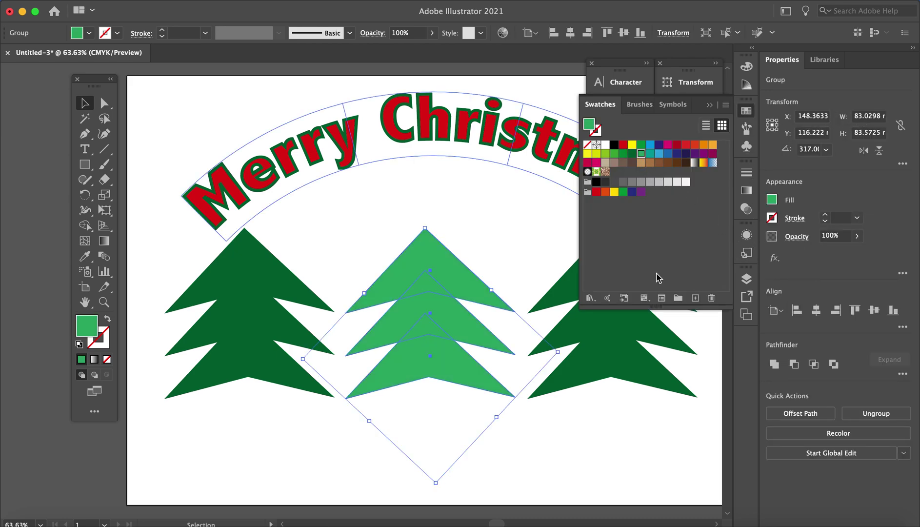
{"action": "left_click", "coordinate": [624, 154]}
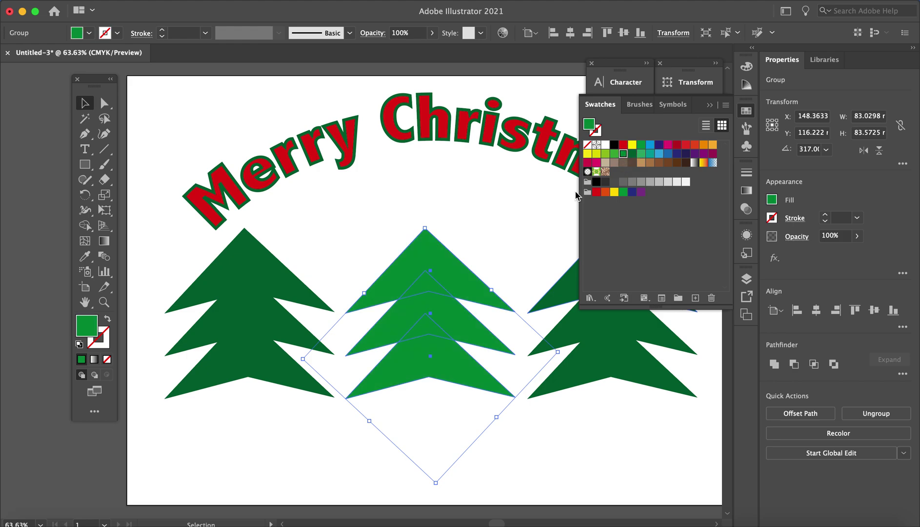
{"action": "left_click", "coordinate": [545, 232]}
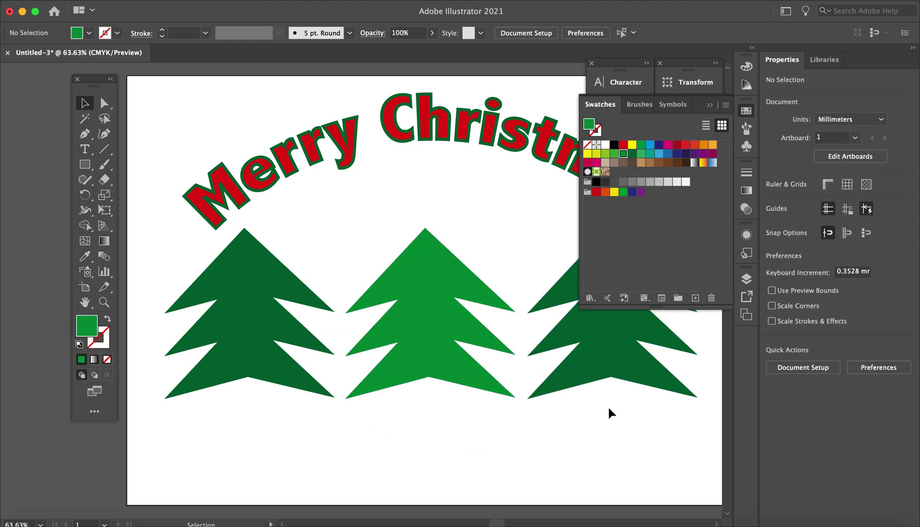
{"action": "left_click", "coordinate": [714, 108]}
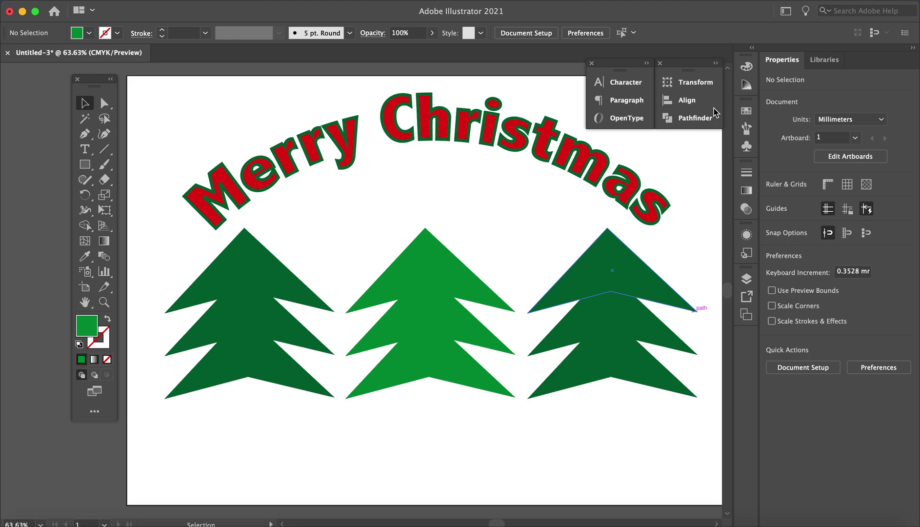
Shrink the three trees together proportionally to about 144 mm wide overall and centre them under the arched text.
{"action": "left_click_drag", "start_coordinate": [170, 247], "coordinate": [652, 415]}
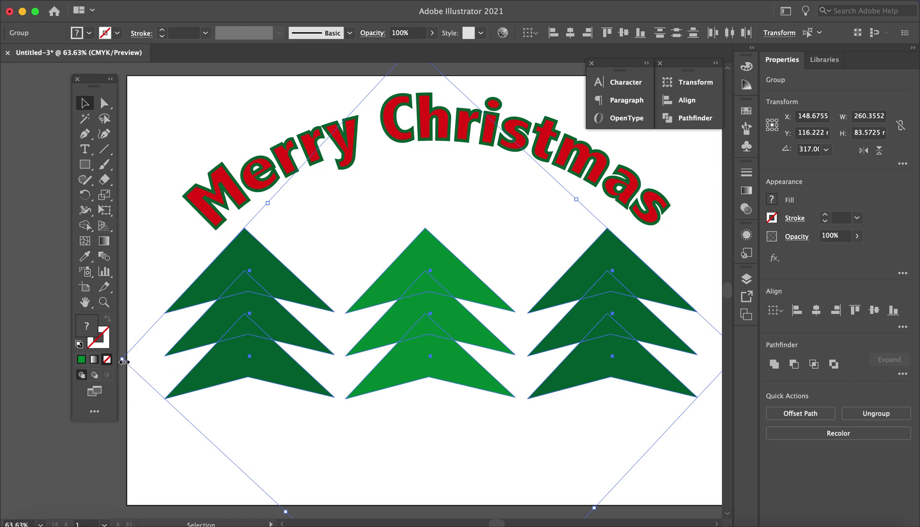
{"action": "left_click_drag", "start_coordinate": [123, 361], "coordinate": [404, 385]}
{"action": "left_click_drag", "start_coordinate": [668, 349], "coordinate": [521, 249]}
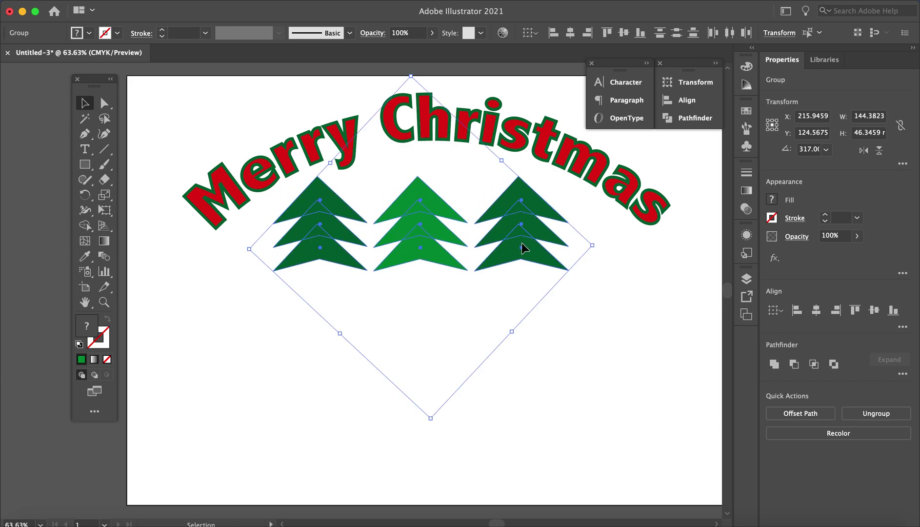
{"action": "left_click", "coordinate": [557, 385]}
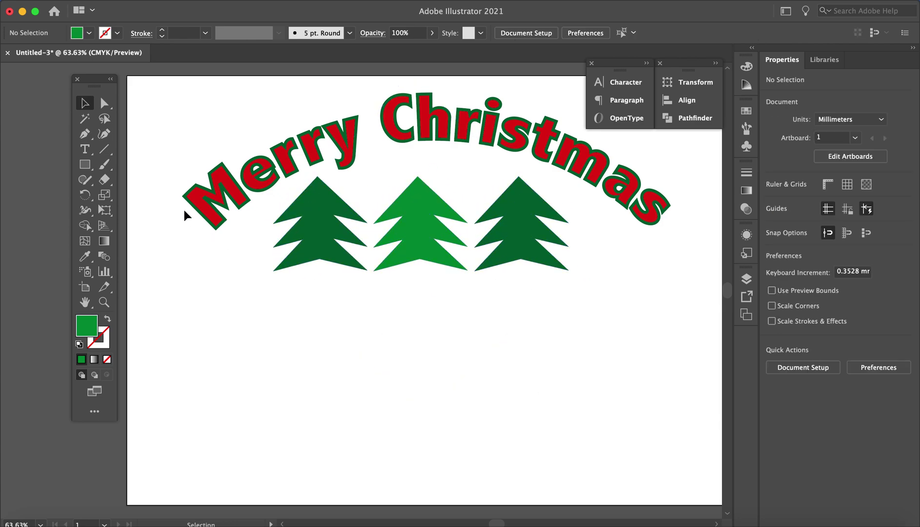
Draw a circle about 52 mm in diameter with the Ellipse tool below the middle tree and fill it white.
{"action": "left_click", "coordinate": [83, 169]}
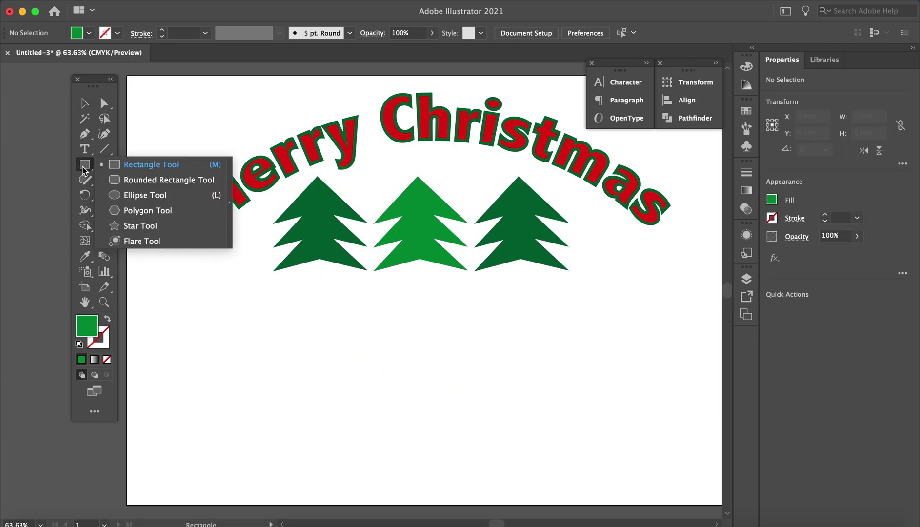
{"action": "left_click", "coordinate": [144, 195]}
{"action": "left_click_drag", "start_coordinate": [363, 305], "coordinate": [470, 412]}
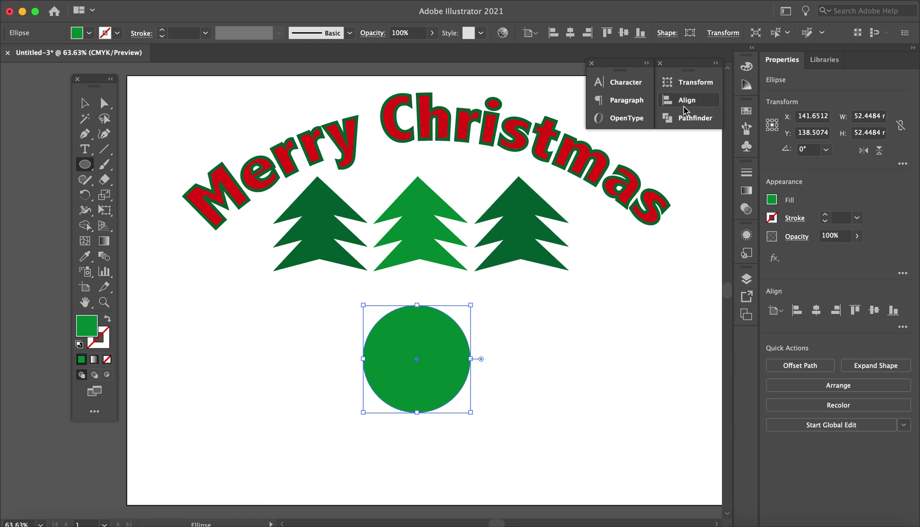
{"action": "left_click", "coordinate": [747, 112]}
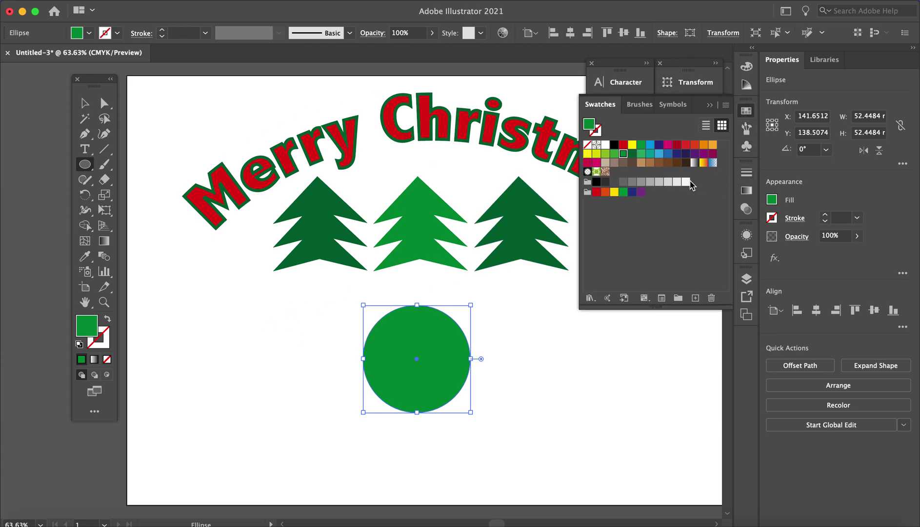
{"action": "left_click", "coordinate": [605, 145]}
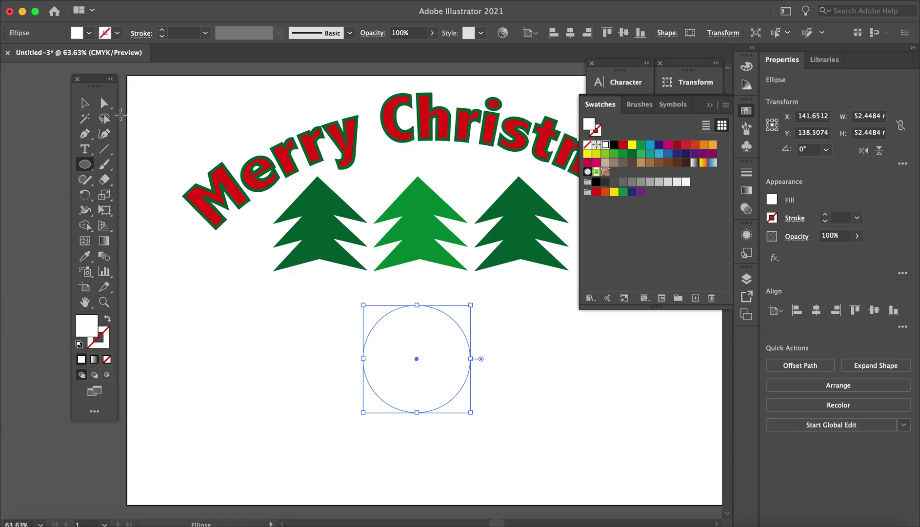
{"action": "left_click", "coordinate": [85, 104]}
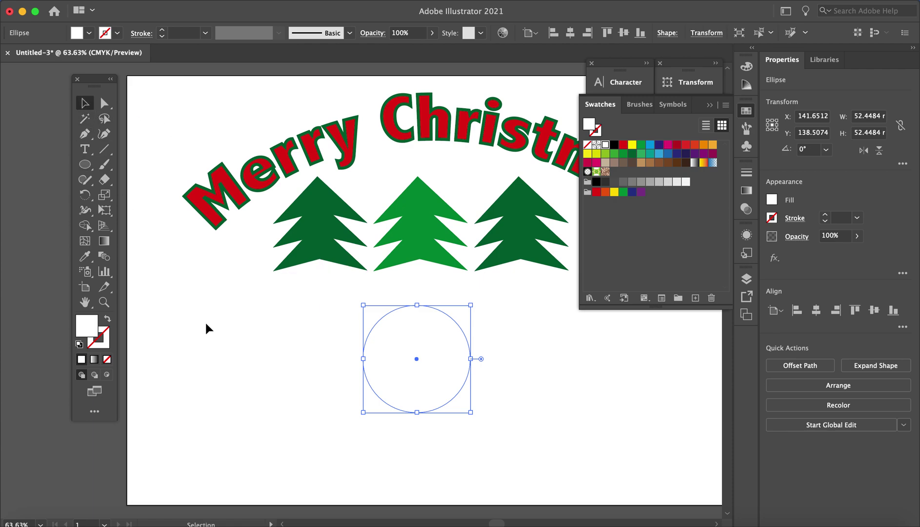
{"action": "left_click", "coordinate": [205, 325]}
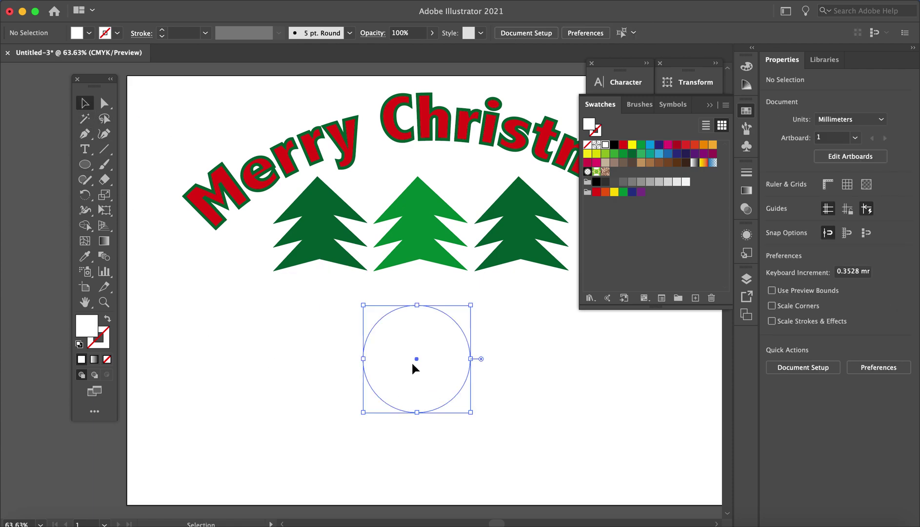
Give the white circle below the trees a black stroke.
{"action": "left_click", "coordinate": [413, 370]}
{"action": "left_click", "coordinate": [107, 347]}
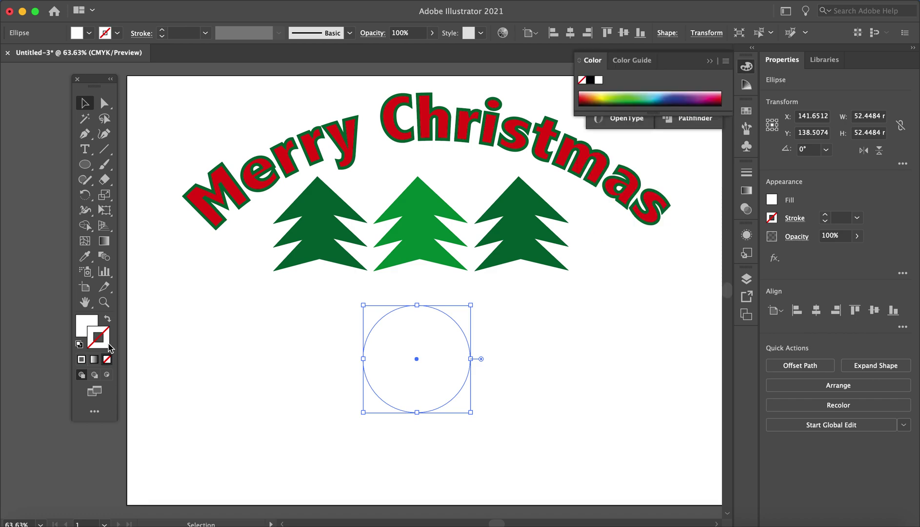
{"action": "left_click", "coordinate": [747, 111]}
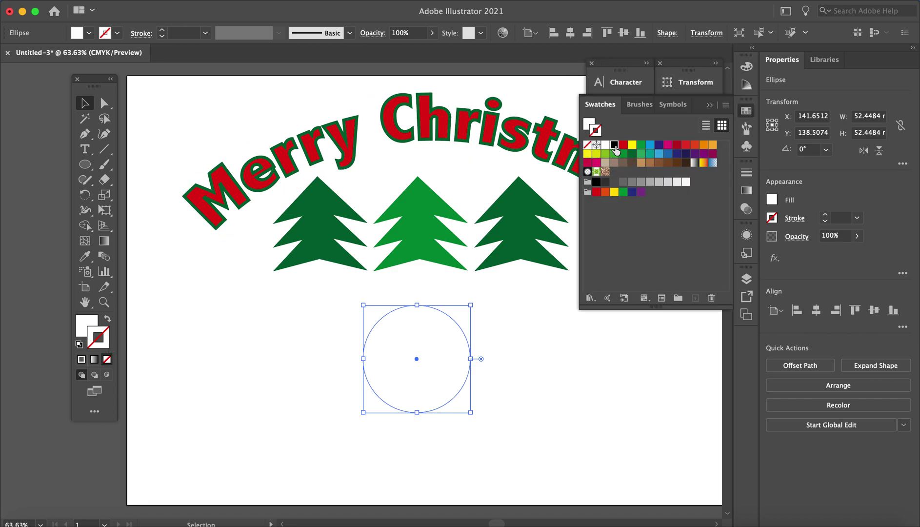
{"action": "left_click", "coordinate": [615, 145]}
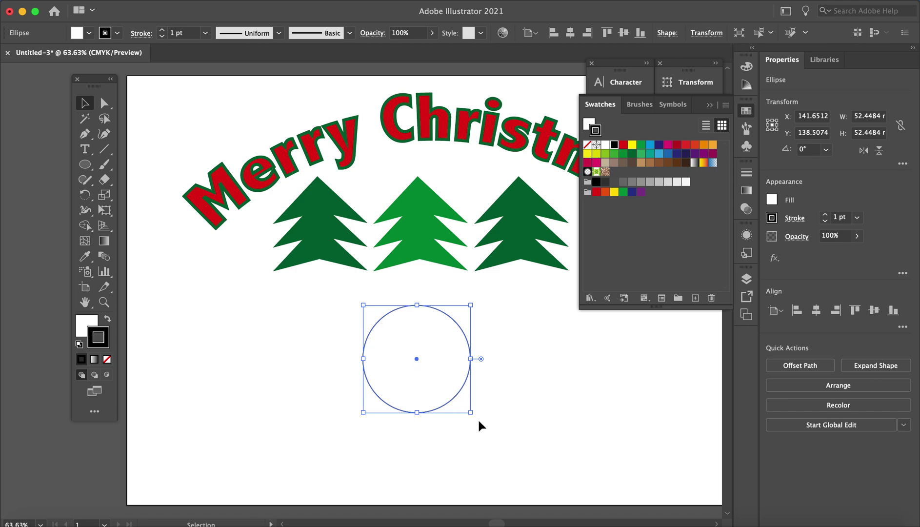
Enlarge the outlined circle proportionally to about 74 mm and place it near the artboard's lower edge as the snowman's body.
{"action": "left_click_drag", "start_coordinate": [470, 414], "coordinate": [529, 472]}
{"action": "left_click_drag", "start_coordinate": [448, 386], "coordinate": [417, 410]}
{"action": "left_click_drag", "start_coordinate": [497, 329], "coordinate": [483, 341]}
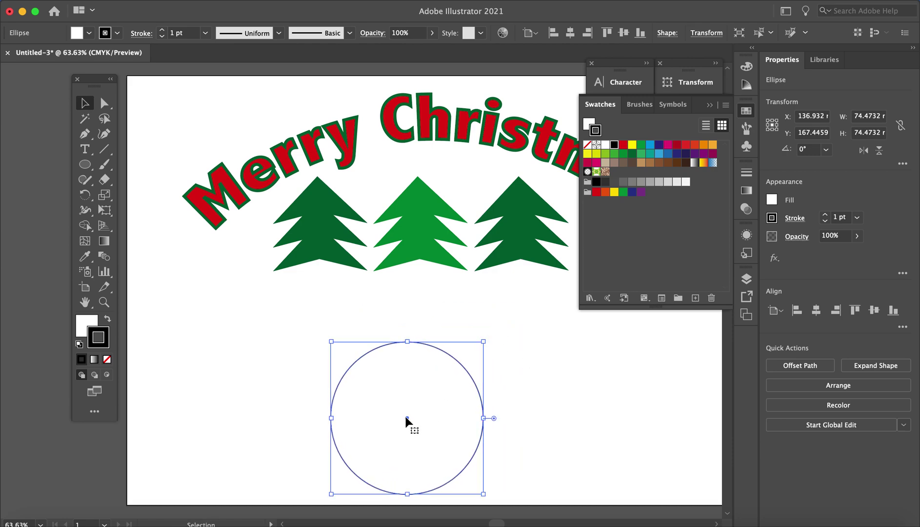
Duplicate the body circle, scale the copy to about half size and place it overlapping the body's top as the snowman's head.
{"action": "left_click_drag", "start_coordinate": [408, 419], "coordinate": [457, 386]}
{"action": "left_click_drag", "start_coordinate": [534, 308], "coordinate": [424, 324]}
{"action": "left_click", "coordinate": [518, 372]}
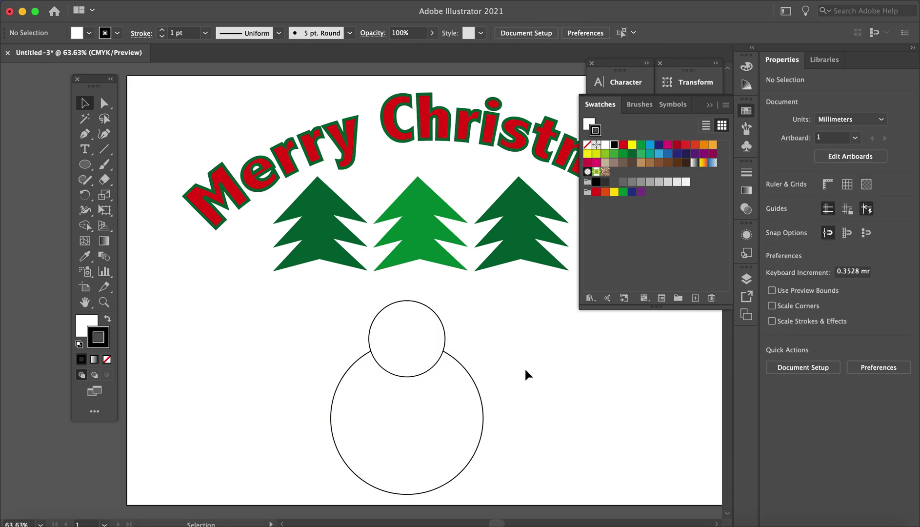
Draw a circle about 4.2 mm in diameter beside the snowman with the Ellipse tool and give it a black fill and white stroke.
{"action": "left_click", "coordinate": [85, 164]}
{"action": "left_click_drag", "start_coordinate": [200, 338], "coordinate": [207, 345]}
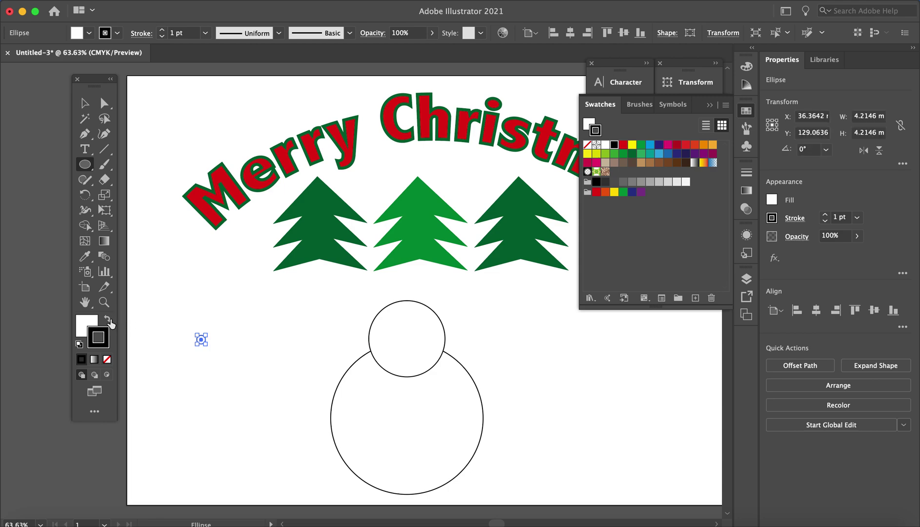
{"action": "left_click", "coordinate": [107, 318]}
{"action": "left_click", "coordinate": [85, 103]}
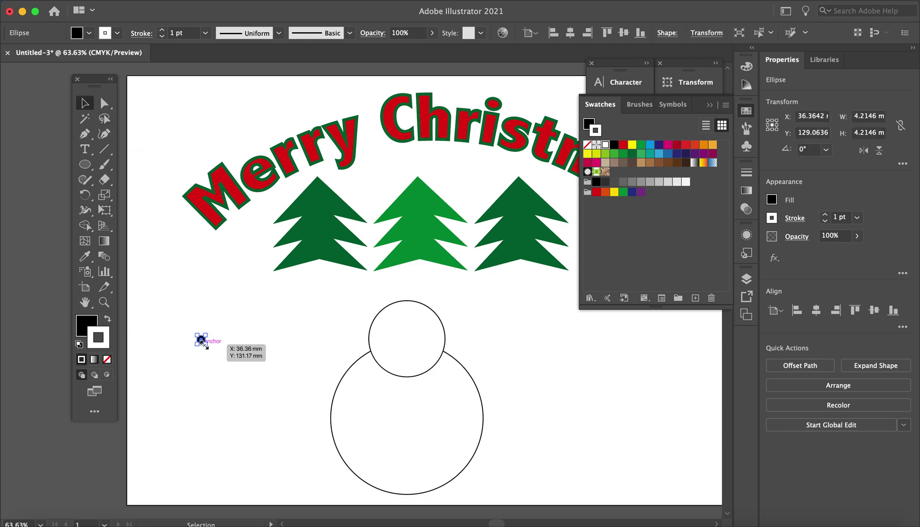
Place copies of the small black dot on the snowman's head as two eyes and a curved row forming a smile.
{"action": "left_click_drag", "start_coordinate": [201, 341], "coordinate": [411, 362]}
{"action": "left_click", "coordinate": [510, 366]}
{"action": "left_click", "coordinate": [511, 361]}
{"action": "left_click", "coordinate": [420, 365]}
{"action": "left_click", "coordinate": [496, 366]}
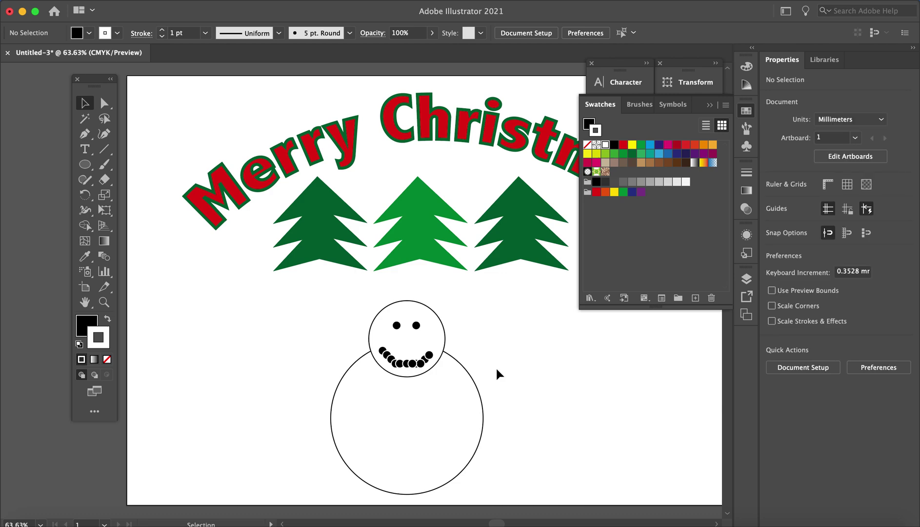
Draw a closed narrow triangle about 34 mm long, pointing right, beside the snowman with the Pen tool.
{"action": "left_click", "coordinate": [84, 133]}
{"action": "left_click", "coordinate": [231, 321]}
{"action": "left_click", "coordinate": [232, 342]}
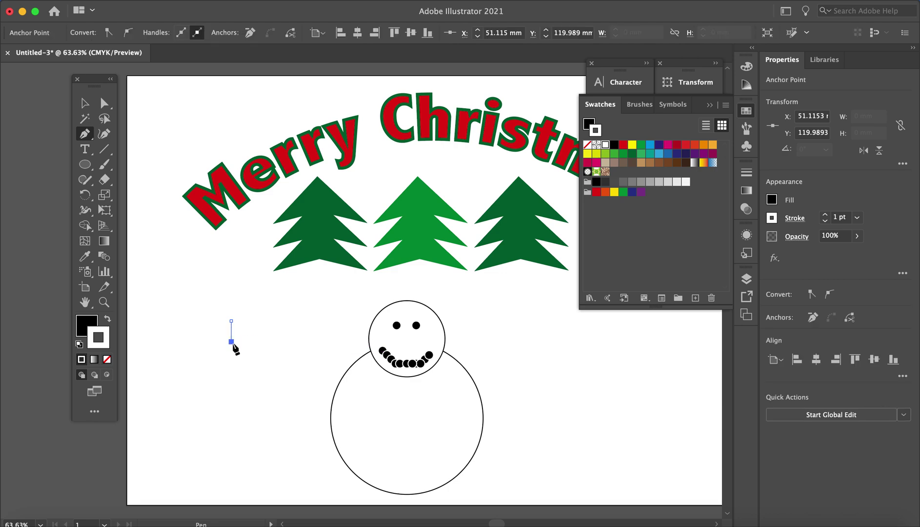
{"action": "left_click", "coordinate": [301, 331]}
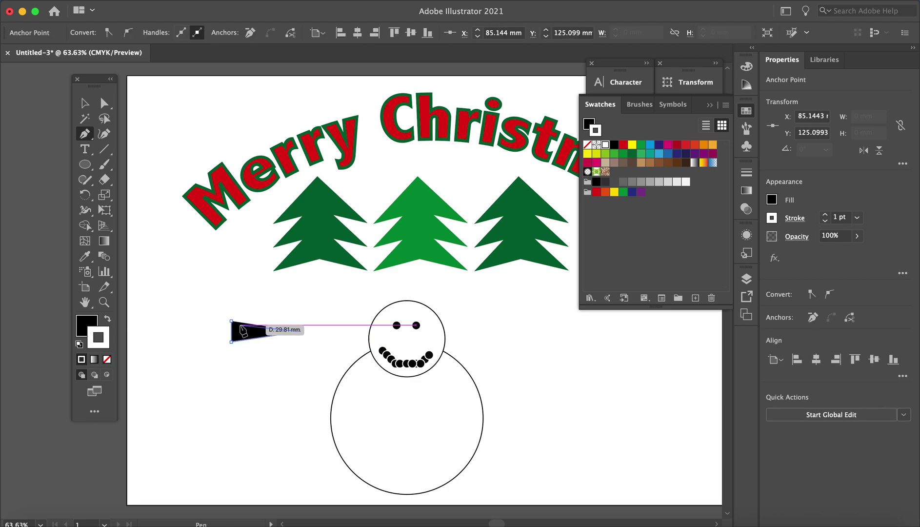
{"action": "left_click", "coordinate": [232, 322]}
Give the triangle an orange-red fill and black stroke and place it on the snowman's head as a carrot nose.
{"action": "left_click", "coordinate": [84, 103]}
{"action": "left_click", "coordinate": [692, 145]}
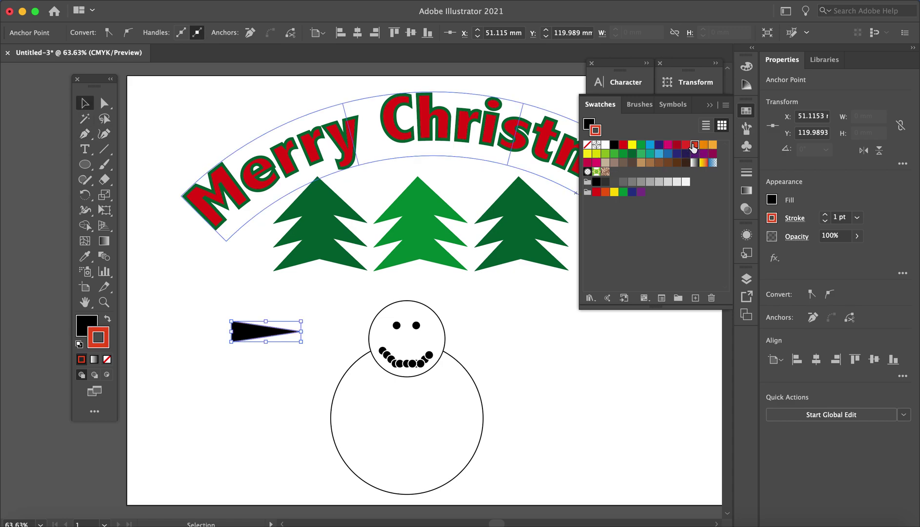
{"action": "left_click", "coordinate": [108, 320]}
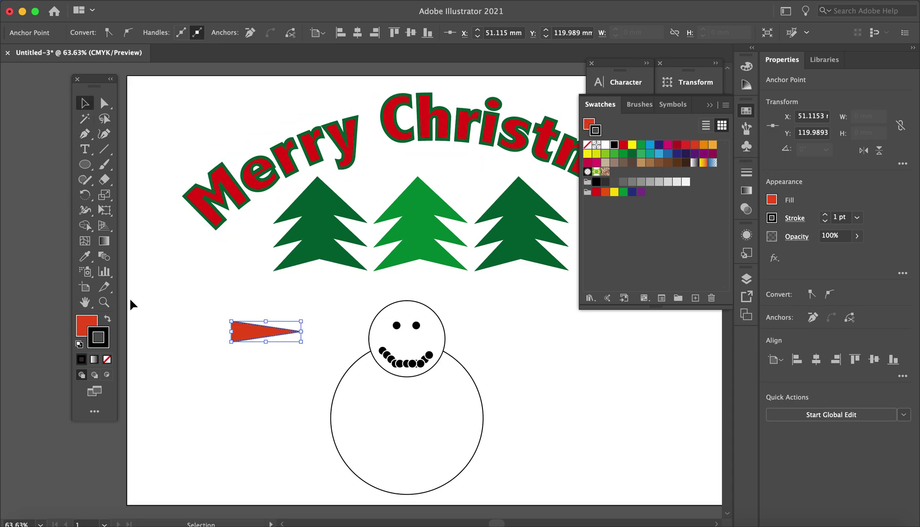
{"action": "left_click_drag", "start_coordinate": [236, 325], "coordinate": [412, 344]}
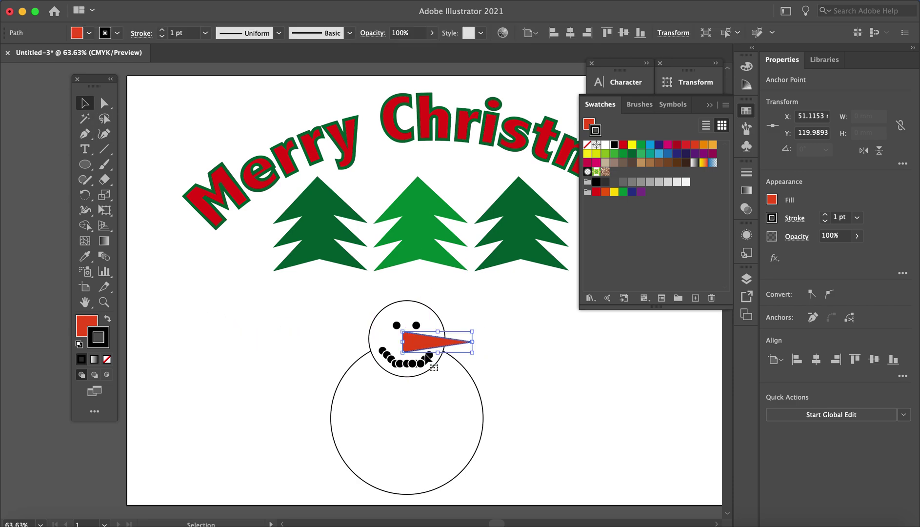
{"action": "left_click", "coordinate": [523, 362]}
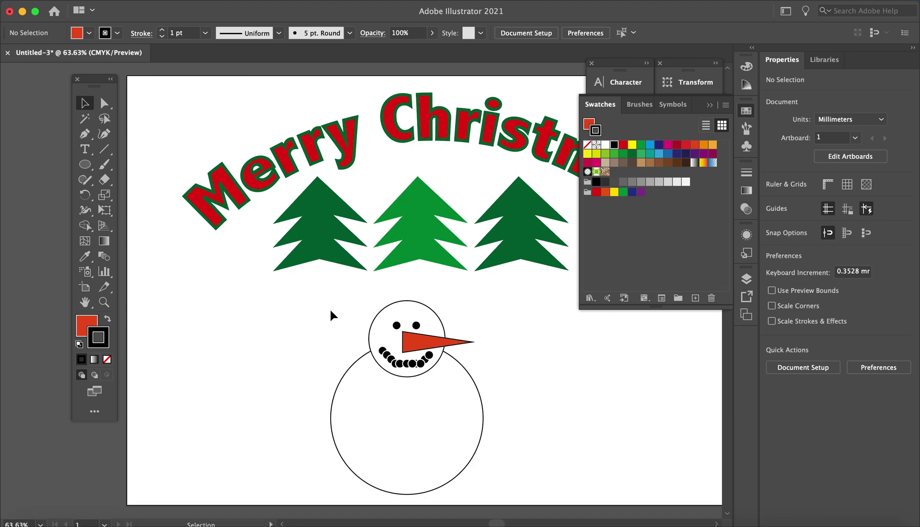
Group all the snowman's parts and move the group up until the head sits just beneath the middle tree.
{"action": "left_click_drag", "start_coordinate": [330, 310], "coordinate": [499, 468]}
{"action": "right_click", "coordinate": [442, 389]}
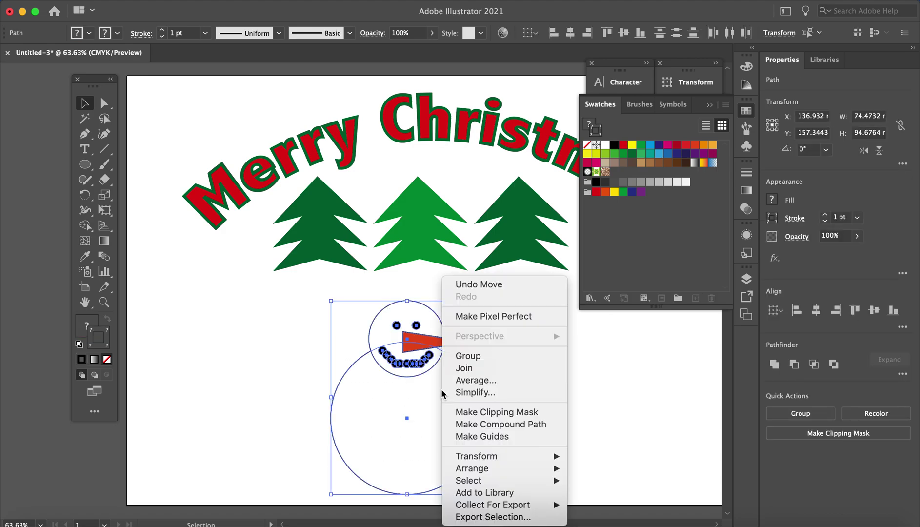
{"action": "left_click", "coordinate": [482, 361]}
{"action": "left_click_drag", "start_coordinate": [403, 419], "coordinate": [425, 389]}
{"action": "left_click", "coordinate": [582, 422]}
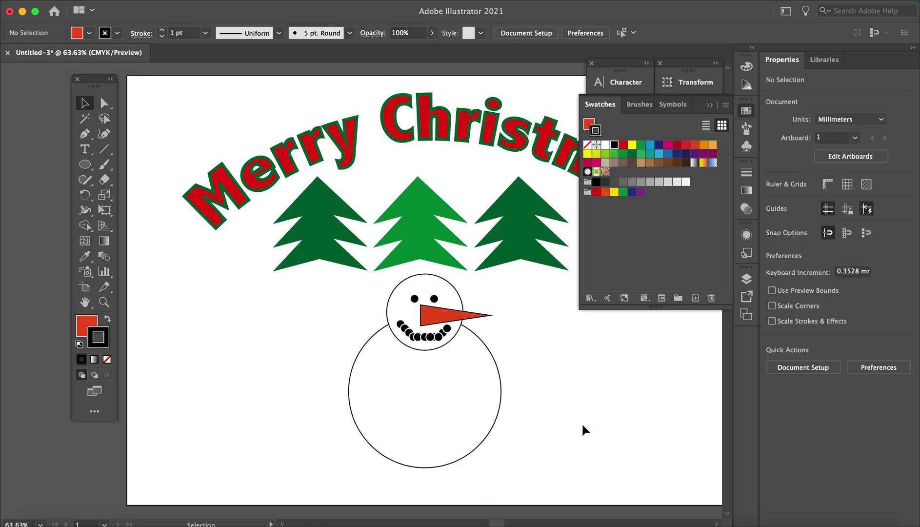
Draw a circle about 11.3 mm in diameter beside the snowman and fill it black.
{"action": "key", "text": "l"}
{"action": "left_click_drag", "start_coordinate": [226, 319], "coordinate": [251, 343]}
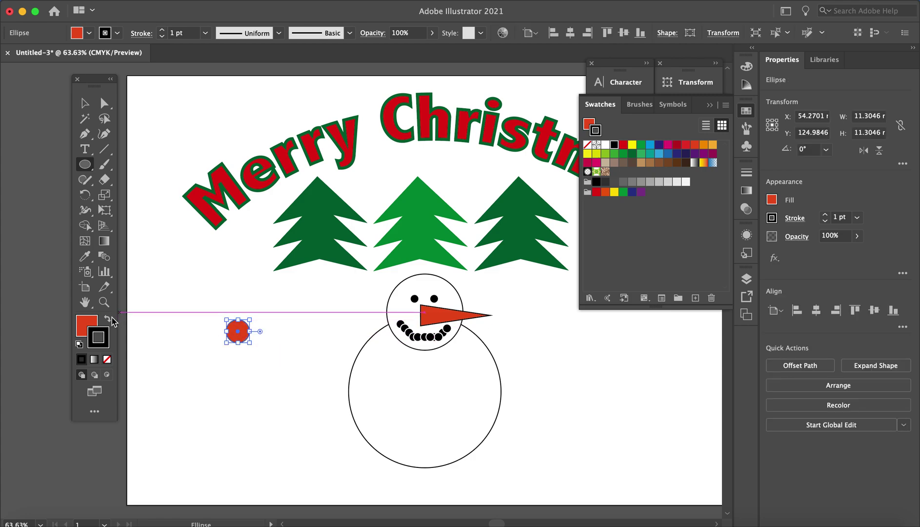
{"action": "left_click", "coordinate": [89, 324]}
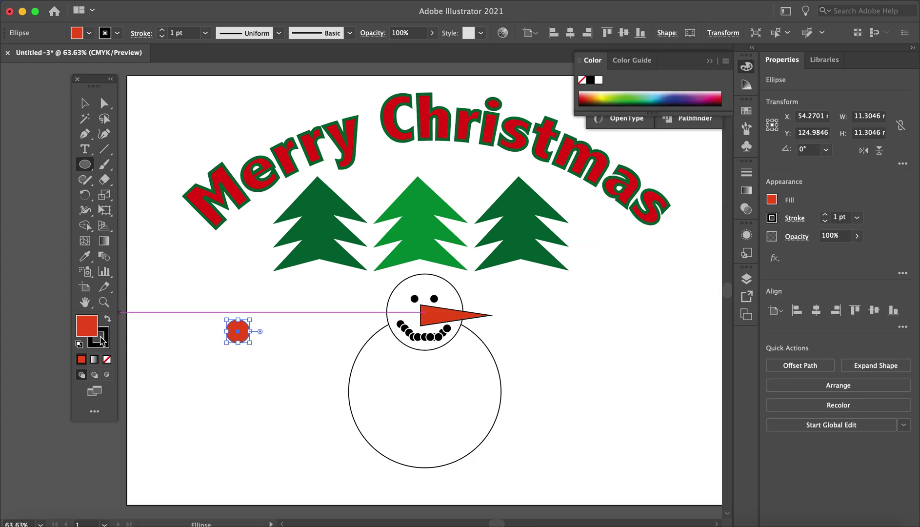
{"action": "left_click", "coordinate": [746, 112]}
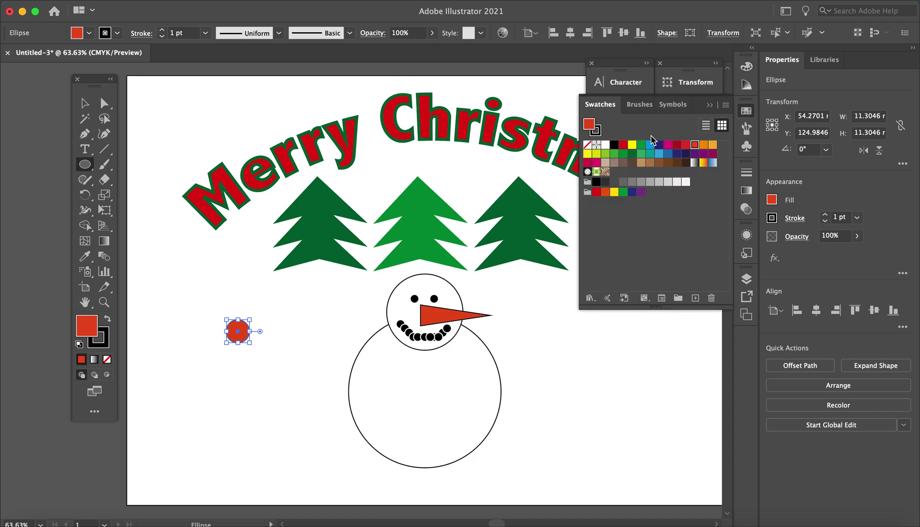
{"action": "left_click", "coordinate": [615, 145]}
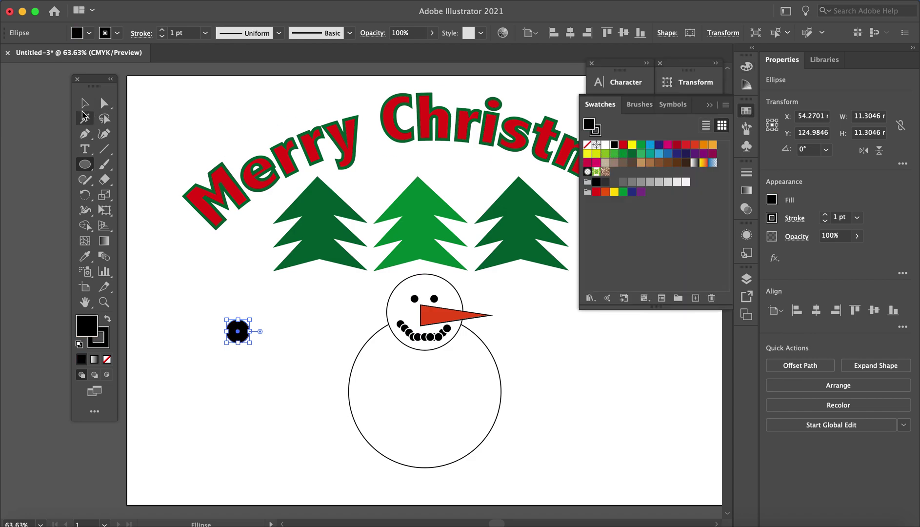
Duplicate the black circle straight below itself and place both circles on the snowman's body as buttons.
{"action": "left_click", "coordinate": [84, 104]}
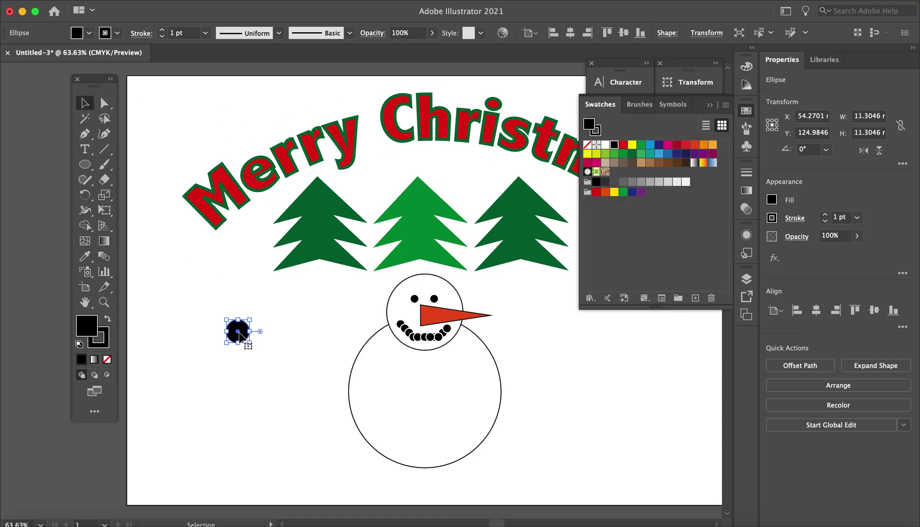
{"action": "left_click_drag", "start_coordinate": [239, 333], "coordinate": [239, 369]}
{"action": "left_click_drag", "start_coordinate": [207, 288], "coordinate": [270, 391]}
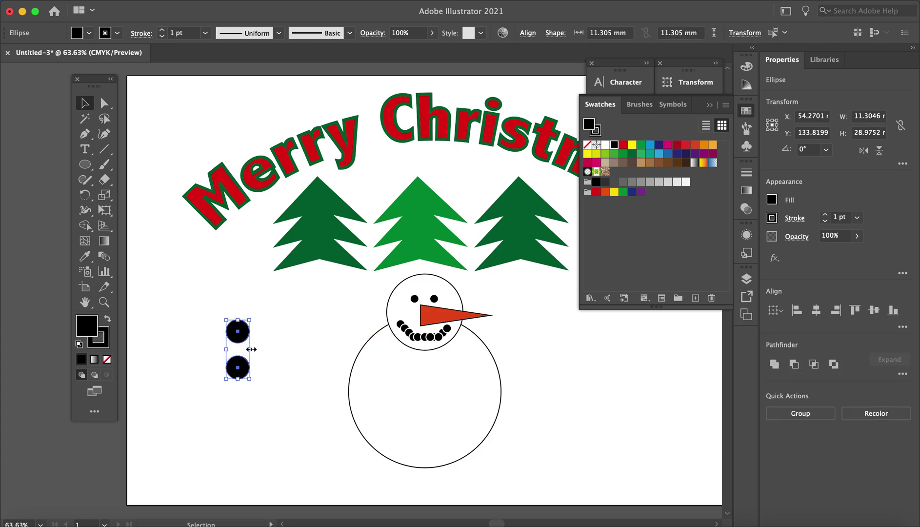
{"action": "left_click_drag", "start_coordinate": [239, 334], "coordinate": [425, 383]}
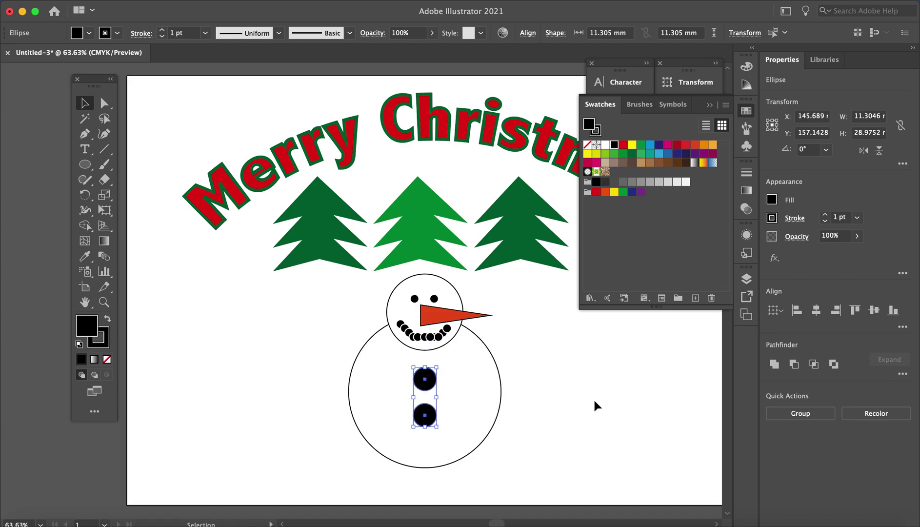
{"action": "left_click", "coordinate": [593, 397]}
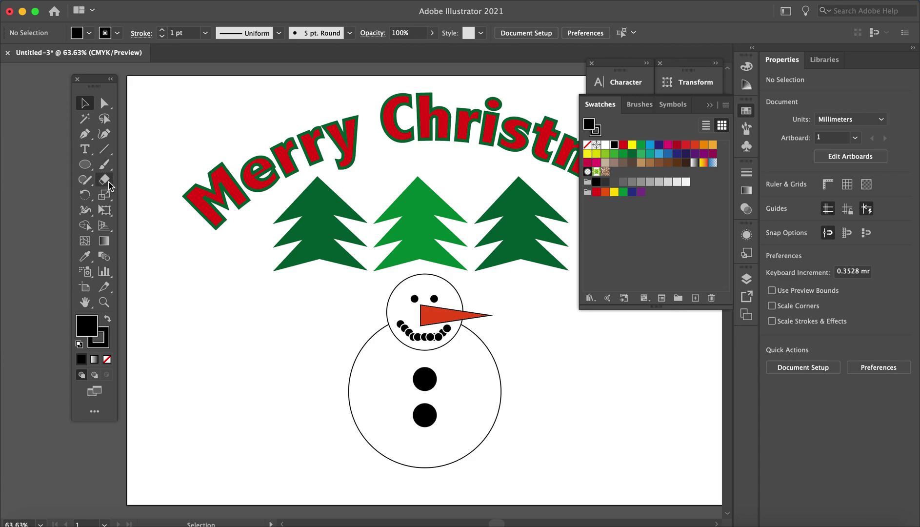
Draw a thin black rectangle about 49 mm by 4 mm to the right of the snowman with the Rectangle tool.
{"action": "left_click_drag", "start_coordinate": [85, 166], "coordinate": [116, 170]}
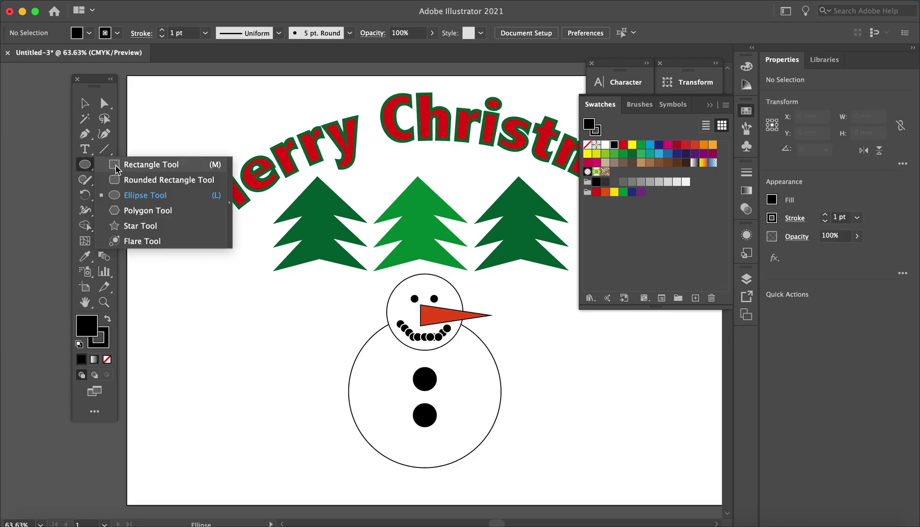
{"action": "left_click", "coordinate": [134, 167]}
{"action": "left_click_drag", "start_coordinate": [521, 363], "coordinate": [622, 369]}
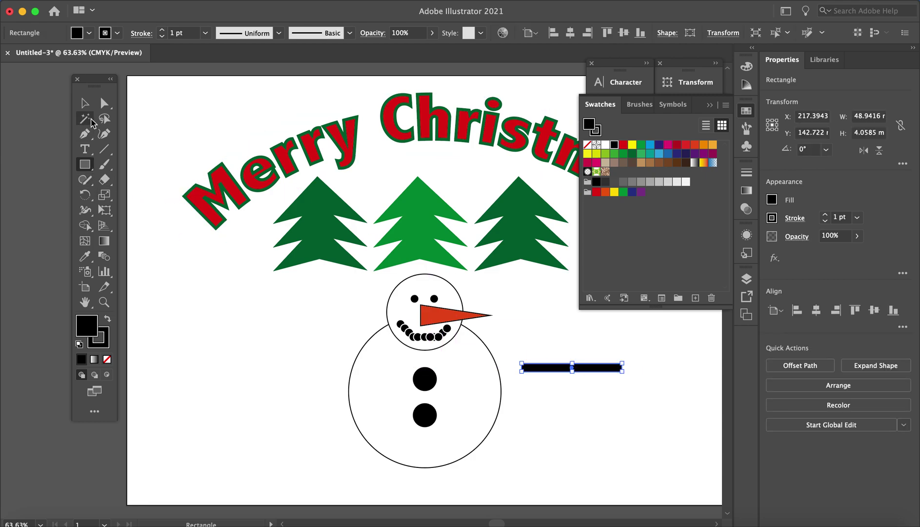
Duplicate the thin rectangle twice straight below itself and shorten the lowest copy to about half its length.
{"action": "left_click", "coordinate": [85, 102]}
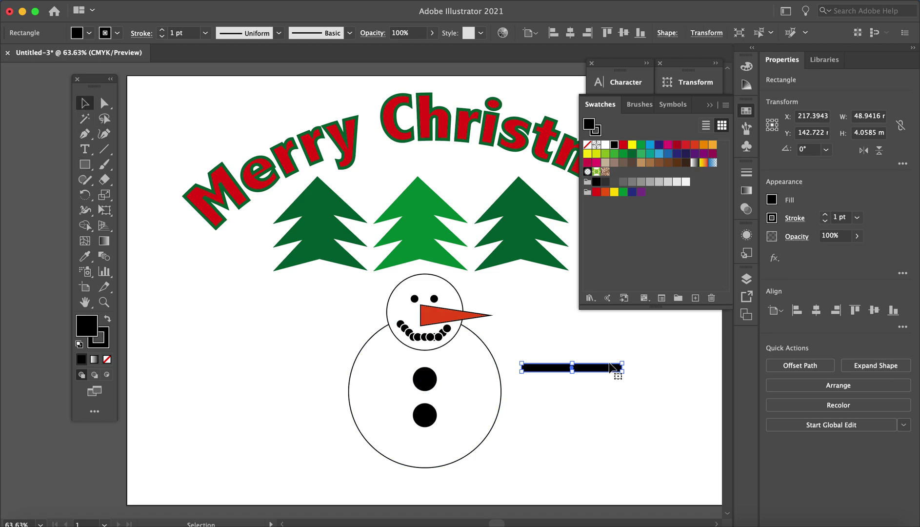
{"action": "left_click_drag", "start_coordinate": [585, 370], "coordinate": [586, 402]}
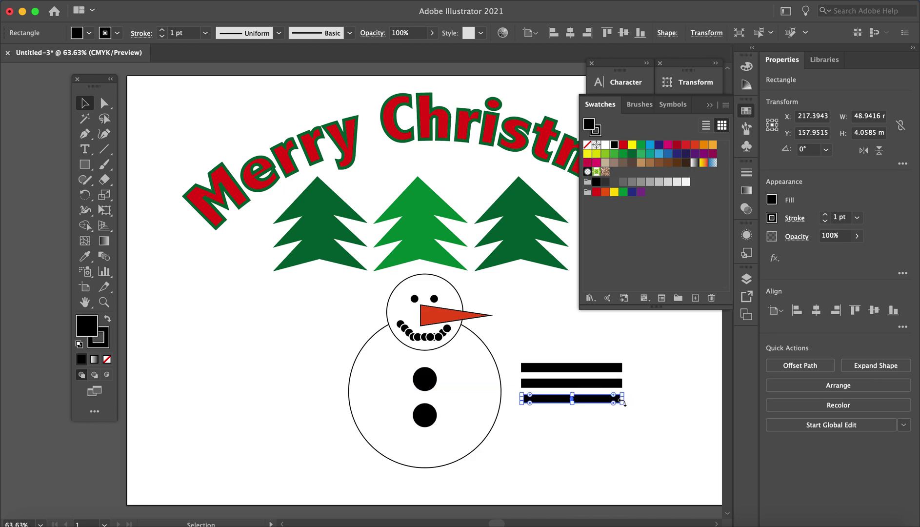
{"action": "left_click_drag", "start_coordinate": [623, 399], "coordinate": [574, 398]}
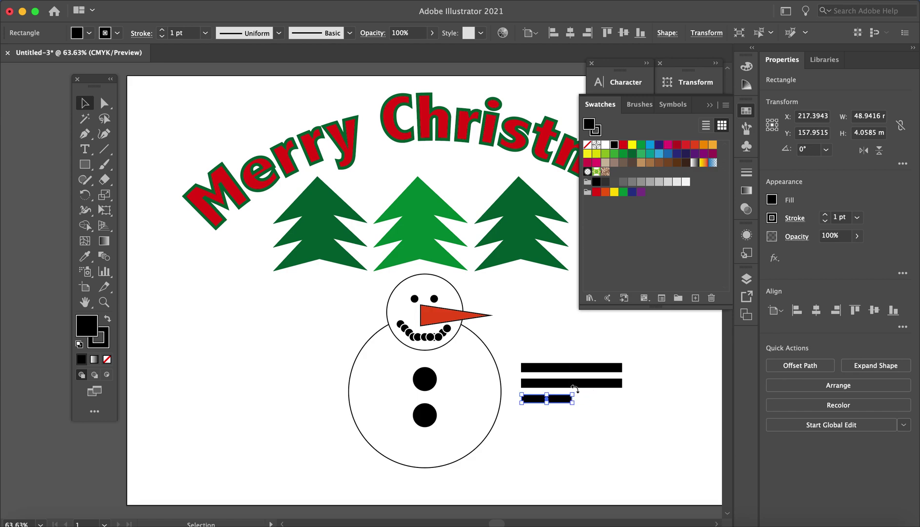
Shorten the uppermost bar as well and angle both short bars into a fork at the right end of the long bar.
{"action": "left_click", "coordinate": [581, 369]}
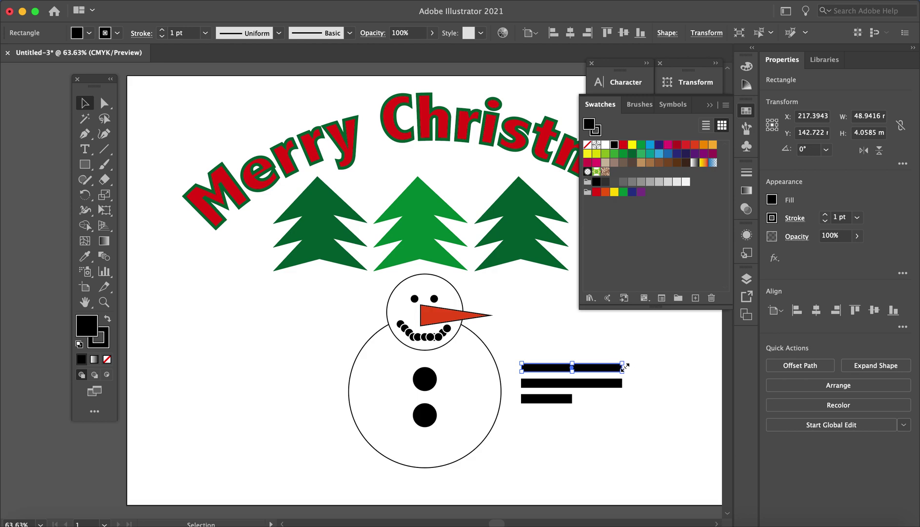
{"action": "left_click_drag", "start_coordinate": [623, 365], "coordinate": [648, 370]}
{"action": "left_click", "coordinate": [619, 428]}
{"action": "left_click", "coordinate": [559, 368]}
{"action": "left_click", "coordinate": [570, 401]}
{"action": "left_click_drag", "start_coordinate": [569, 404], "coordinate": [649, 402]}
{"action": "left_click", "coordinate": [631, 428]}
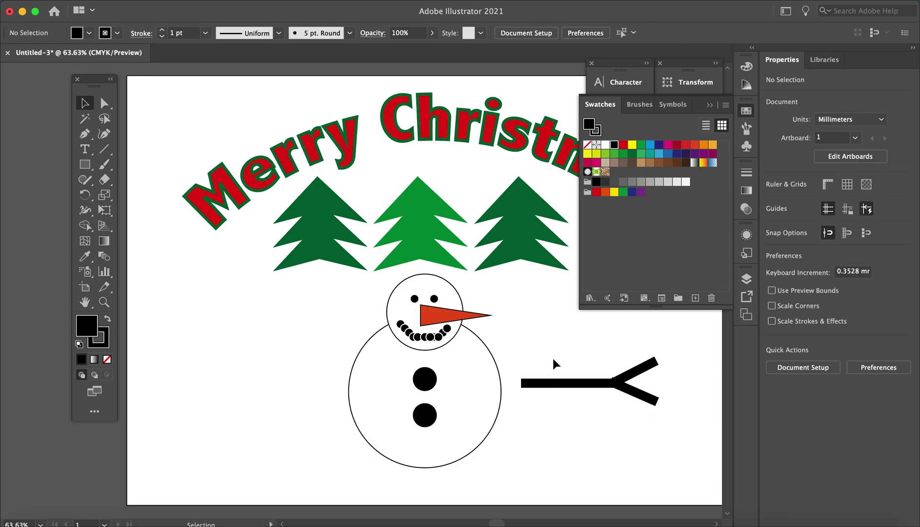
Group the three bars of the forked branch and fill the group dark brown.
{"action": "left_click_drag", "start_coordinate": [554, 356], "coordinate": [658, 420]}
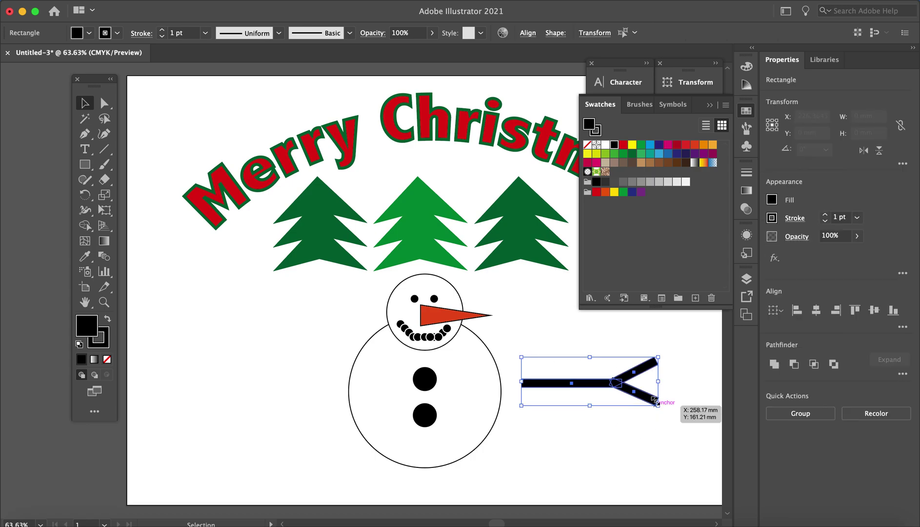
{"action": "right_click", "coordinate": [614, 385]}
{"action": "left_click", "coordinate": [640, 357]}
{"action": "left_click", "coordinate": [591, 447]}
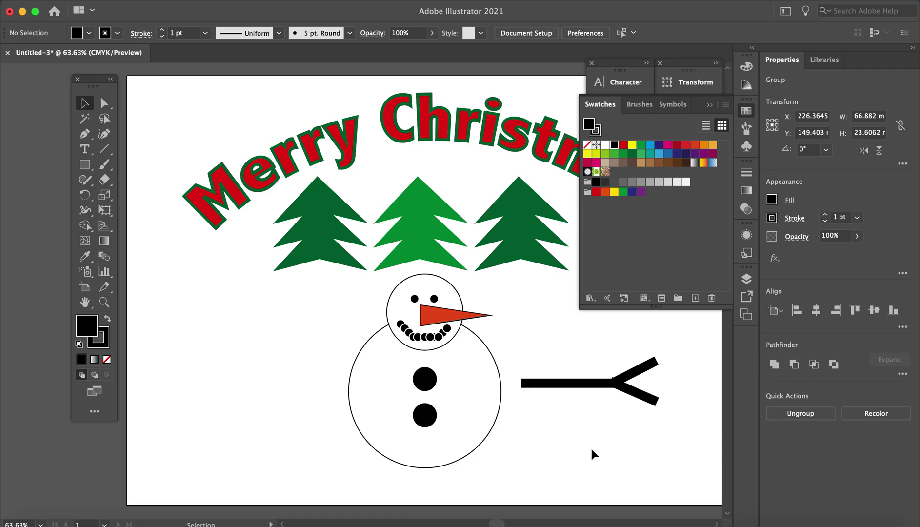
{"action": "left_click", "coordinate": [619, 385]}
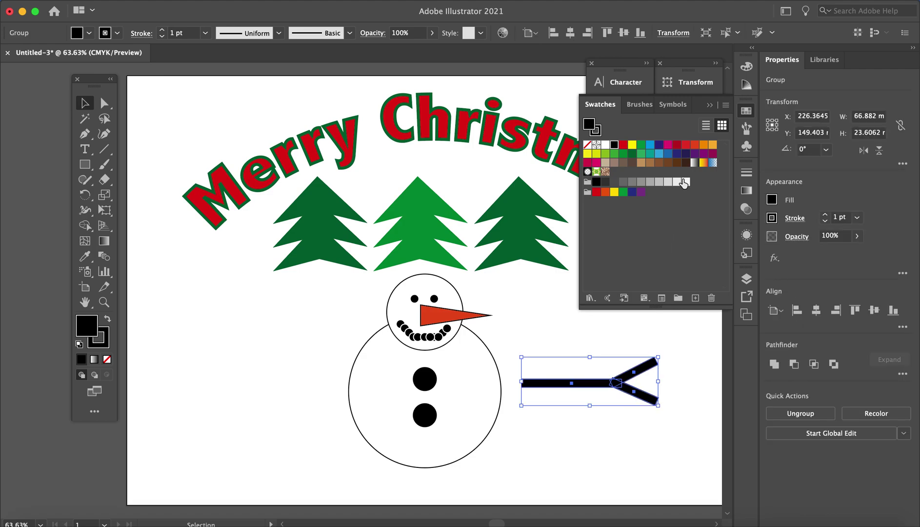
{"action": "left_click", "coordinate": [676, 162]}
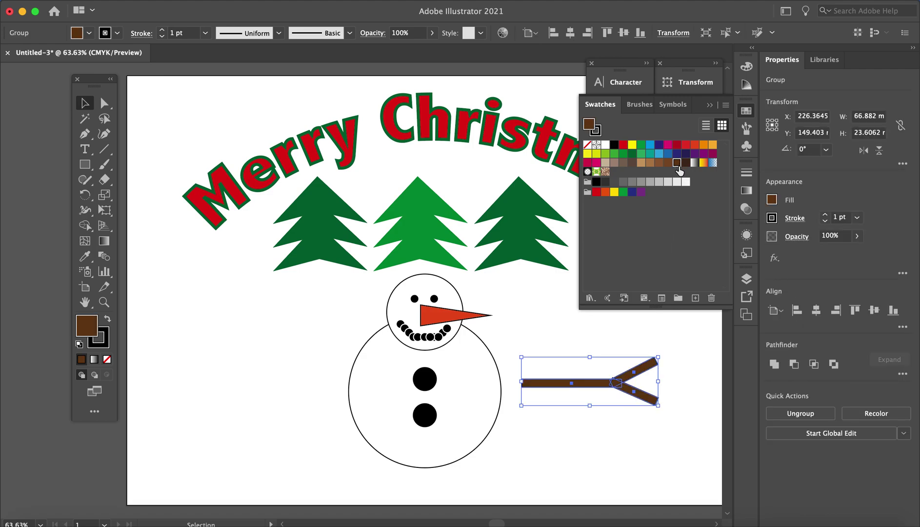
{"action": "left_click", "coordinate": [314, 345]}
Scale the branch proportionally to about 44 mm long, rotate it to slope upward and attach it to the snowman's right-hand side as an arm.
{"action": "left_click_drag", "start_coordinate": [590, 382], "coordinate": [525, 357]}
{"action": "left_click_drag", "start_coordinate": [595, 330], "coordinate": [546, 348]}
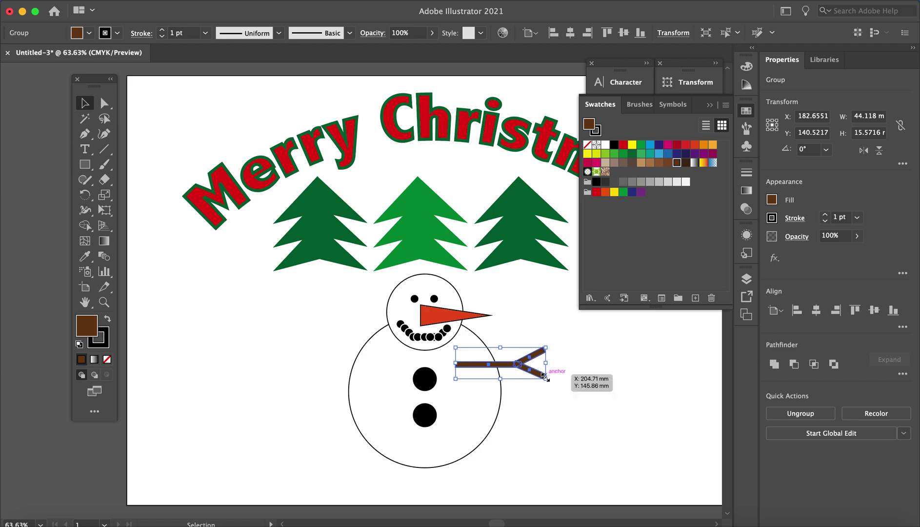
{"action": "left_click_drag", "start_coordinate": [542, 384], "coordinate": [502, 360]}
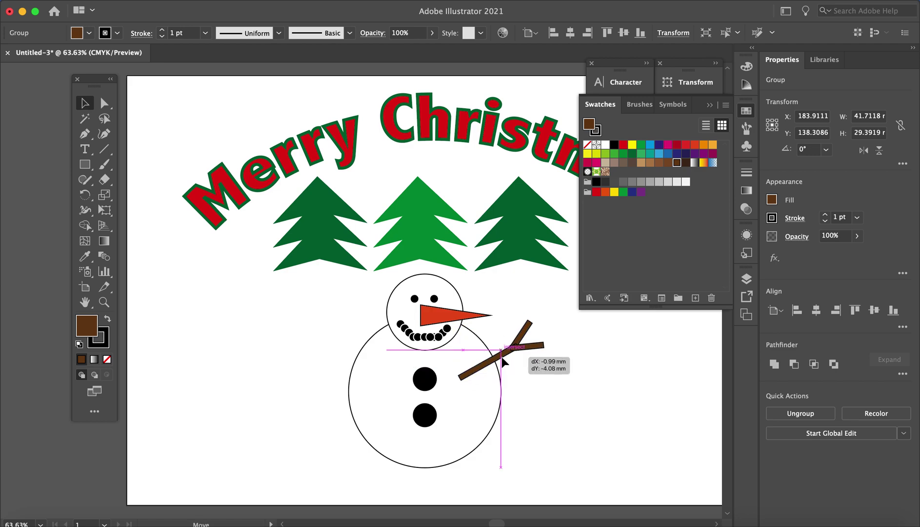
{"action": "left_click", "coordinate": [594, 404]}
{"action": "left_click", "coordinate": [508, 359]}
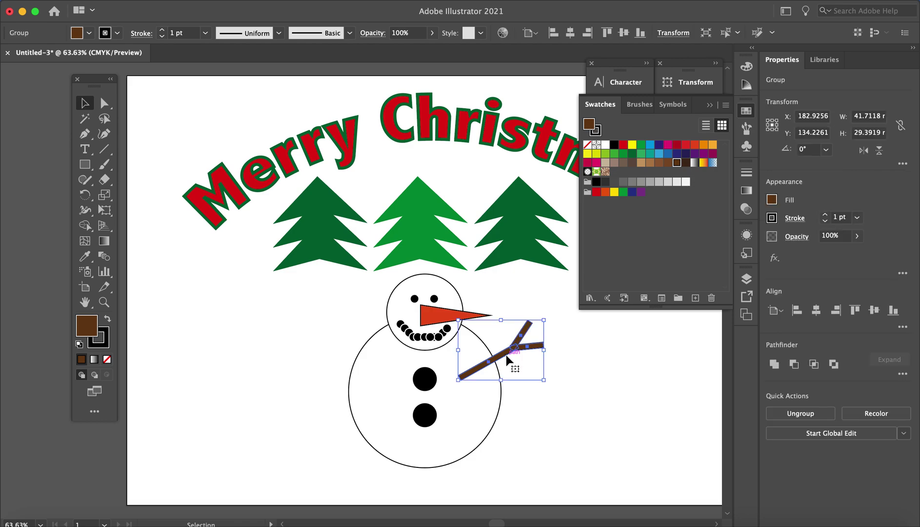
Duplicate the branch arm and place the copy level with it to the left of the snowman's body.
{"action": "key", "text": "a"}
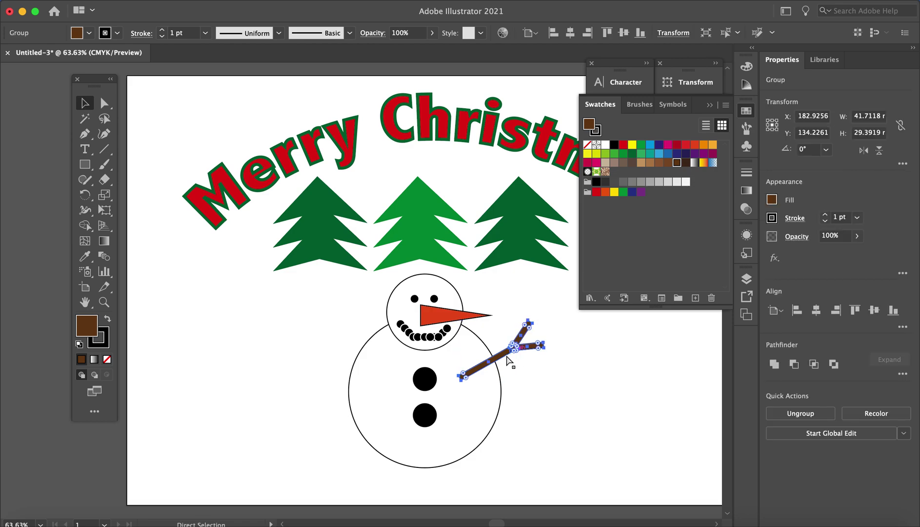
{"action": "key", "text": "super+v"}
{"action": "left_click_drag", "start_coordinate": [332, 315], "coordinate": [261, 374]}
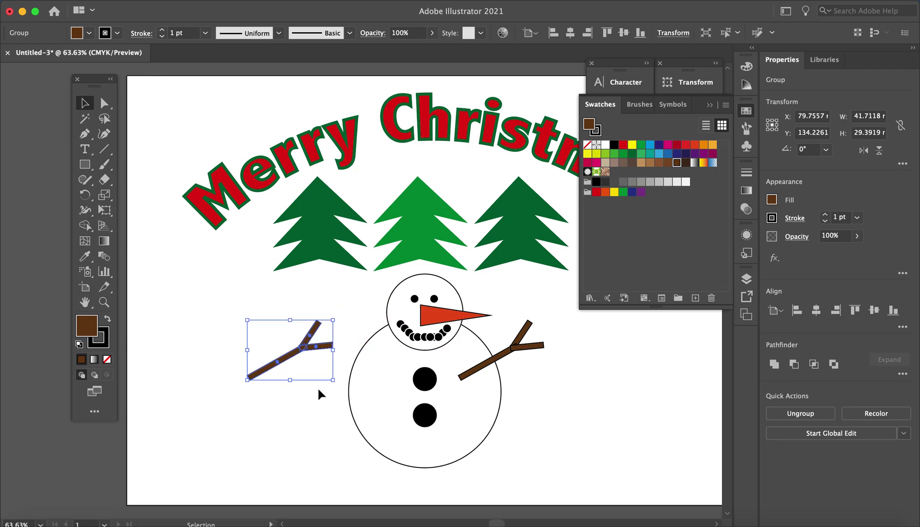
Turn the copied branch to mirror the other arm, sloping up and outward, and attach it to the left of the snowman's body.
{"action": "left_click_drag", "start_coordinate": [330, 386], "coordinate": [341, 345]}
{"action": "left_click", "coordinate": [566, 420]}
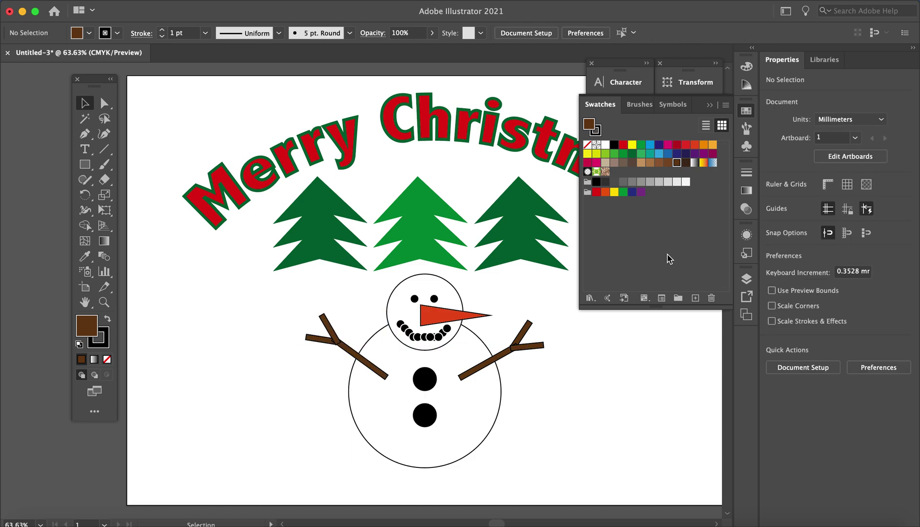
{"action": "left_click", "coordinate": [709, 109]}
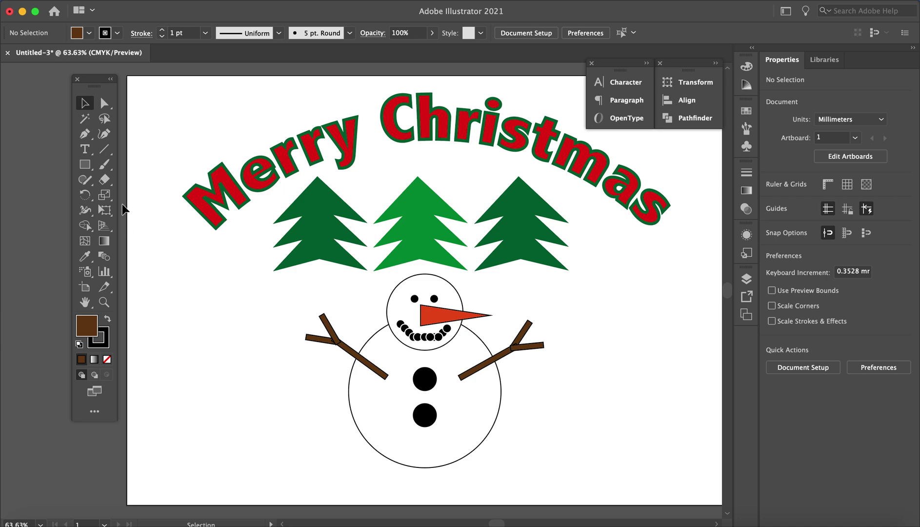
Draw a vertical bar about 7.4 mm wide and 210 mm high along the artboard's left edge and fill it red.
{"action": "left_click", "coordinate": [85, 164]}
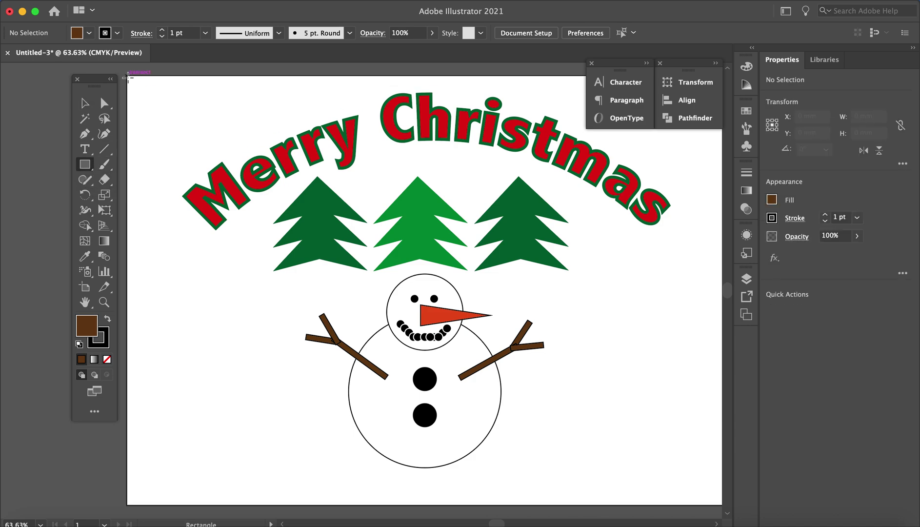
{"action": "left_click_drag", "start_coordinate": [128, 76], "coordinate": [142, 503]}
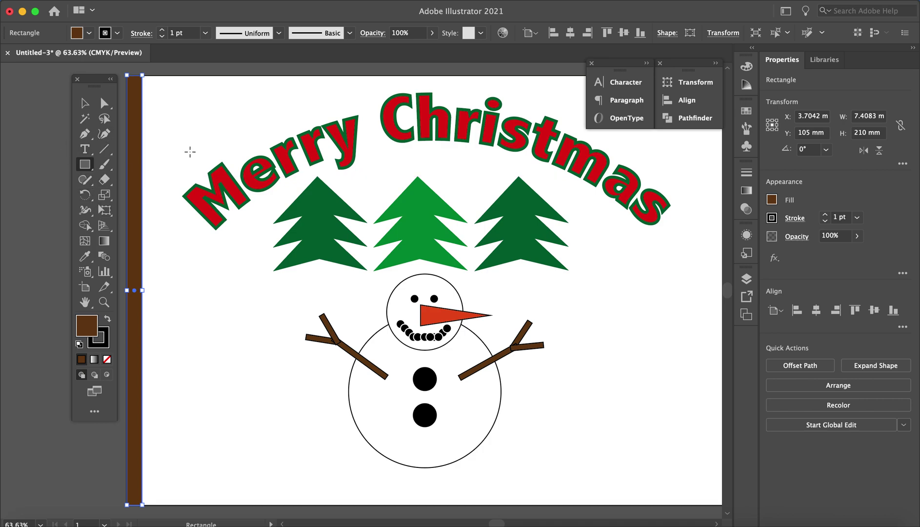
{"action": "left_click", "coordinate": [746, 112]}
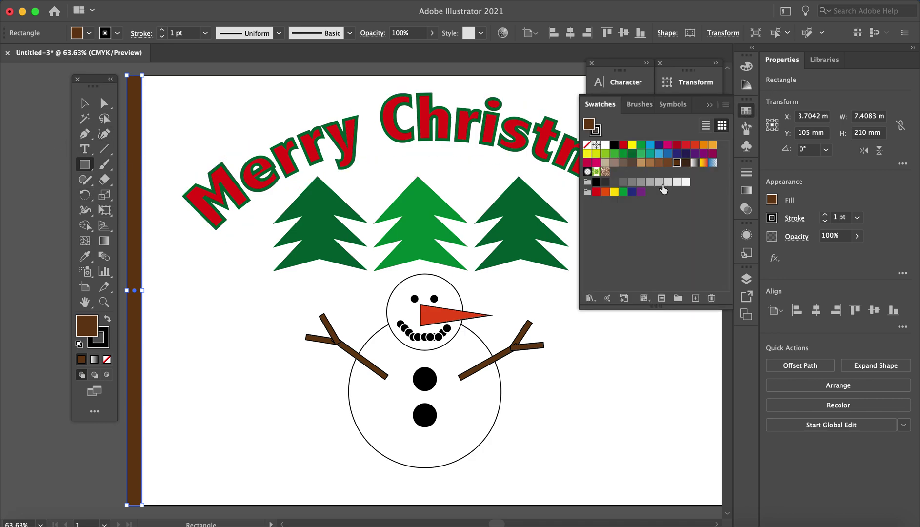
{"action": "left_click", "coordinate": [623, 144]}
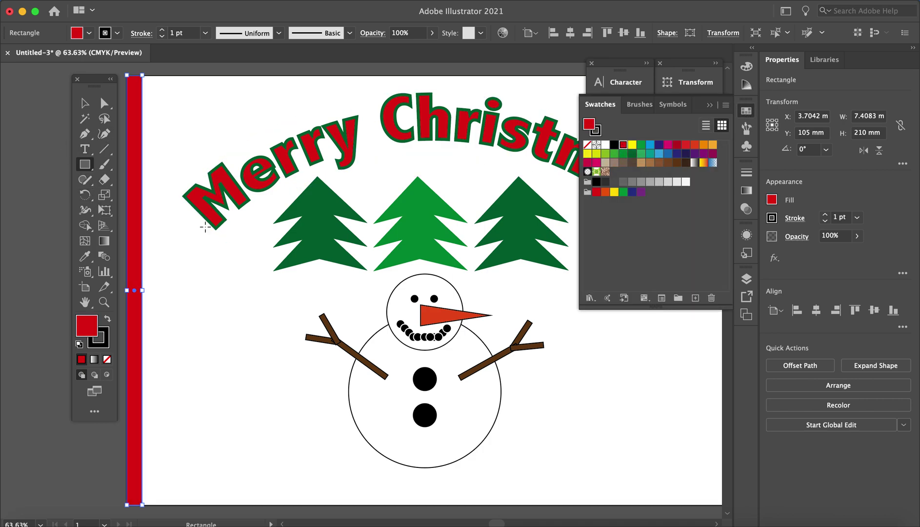
Give the red border bar a dark green stroke.
{"action": "left_click", "coordinate": [108, 348]}
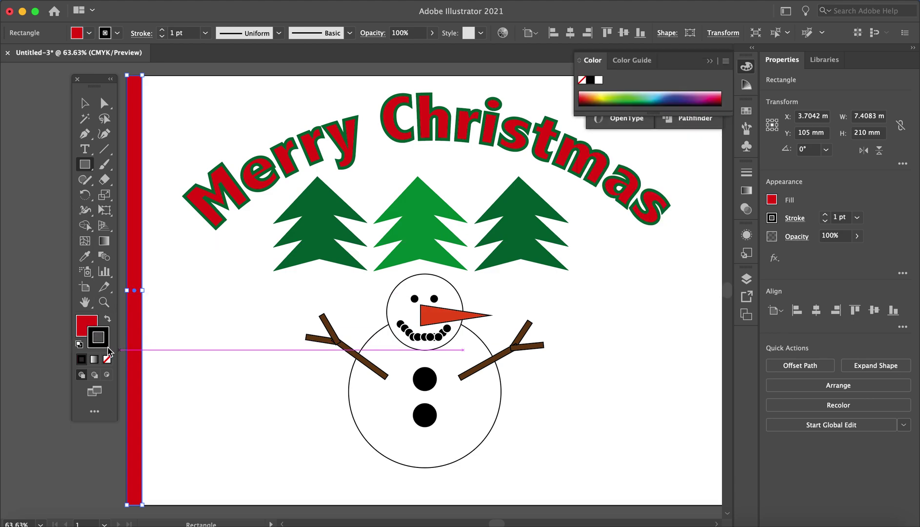
{"action": "left_click", "coordinate": [749, 113]}
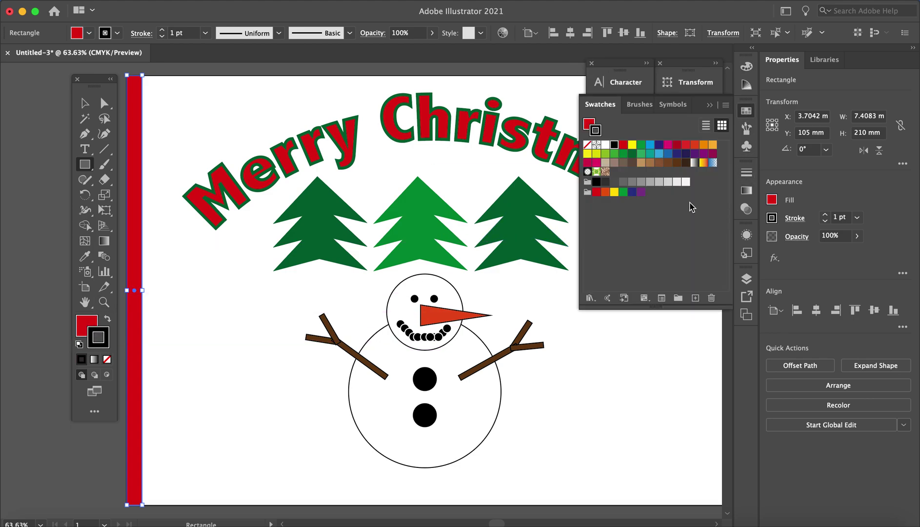
{"action": "left_click", "coordinate": [633, 154]}
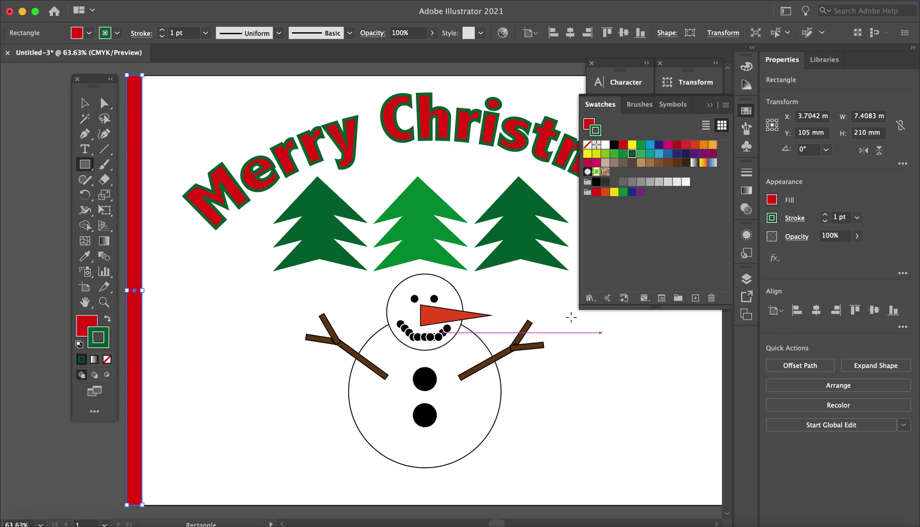
{"action": "left_click", "coordinate": [84, 102]}
{"action": "left_click", "coordinate": [197, 123]}
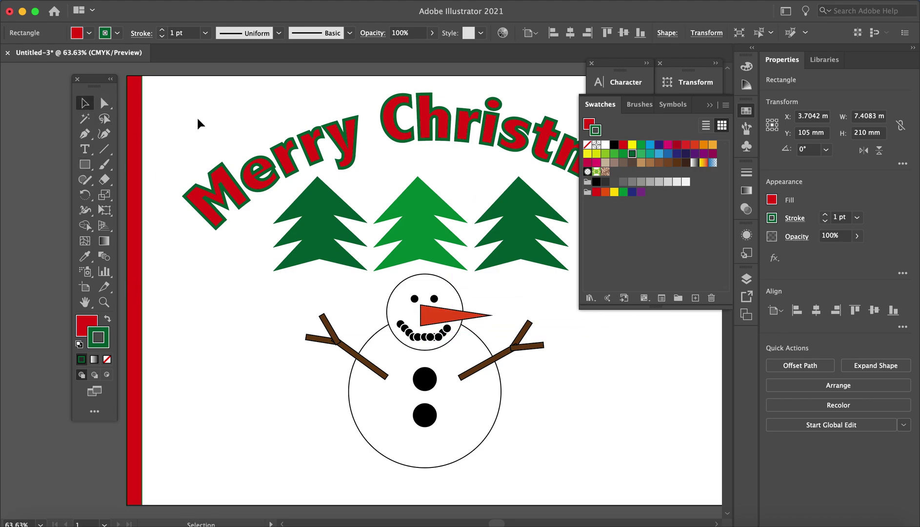
Duplicate the red bar and align the copy flush with the artboard's right edge.
{"action": "left_click", "coordinate": [133, 131]}
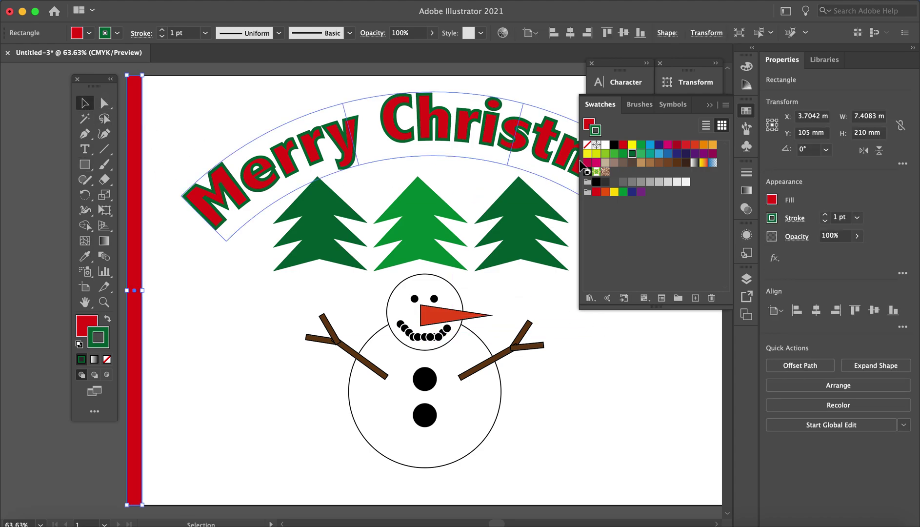
{"action": "left_click", "coordinate": [710, 104]}
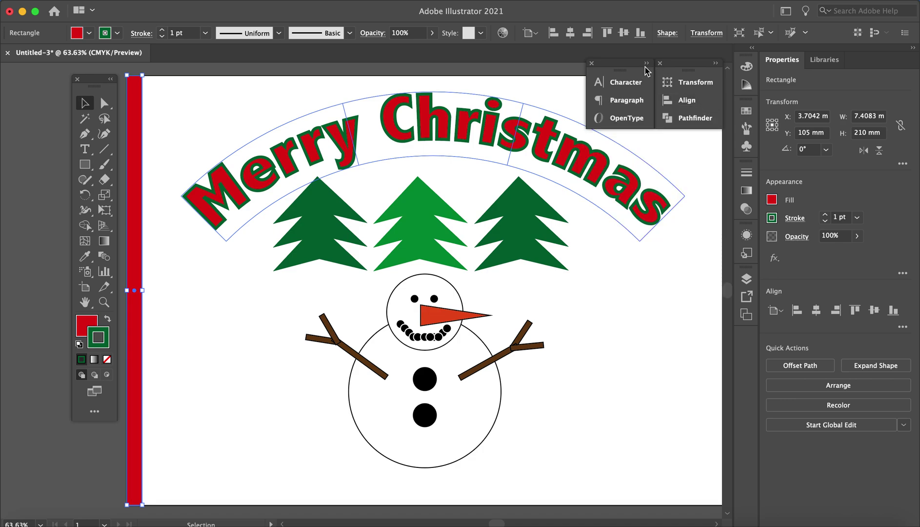
{"action": "left_click_drag", "start_coordinate": [629, 300], "coordinate": [515, 295]}
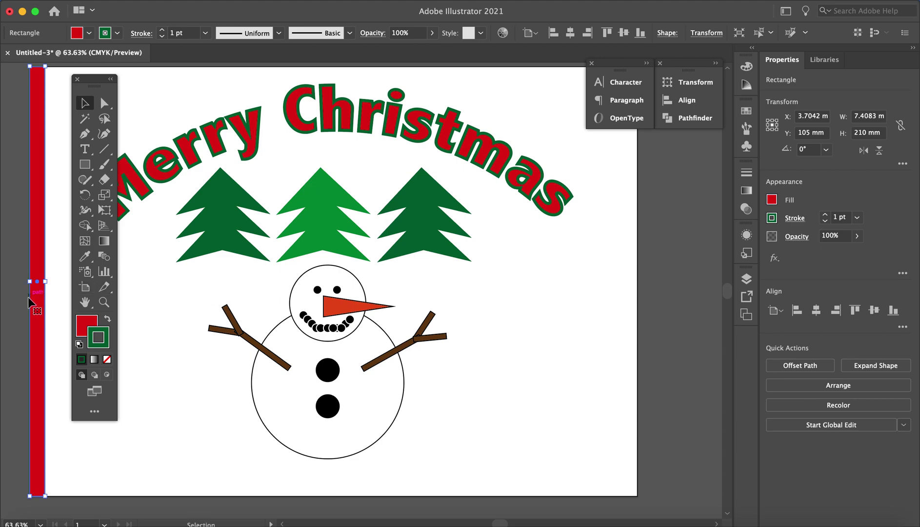
{"action": "left_click_drag", "start_coordinate": [35, 302], "coordinate": [359, 310]}
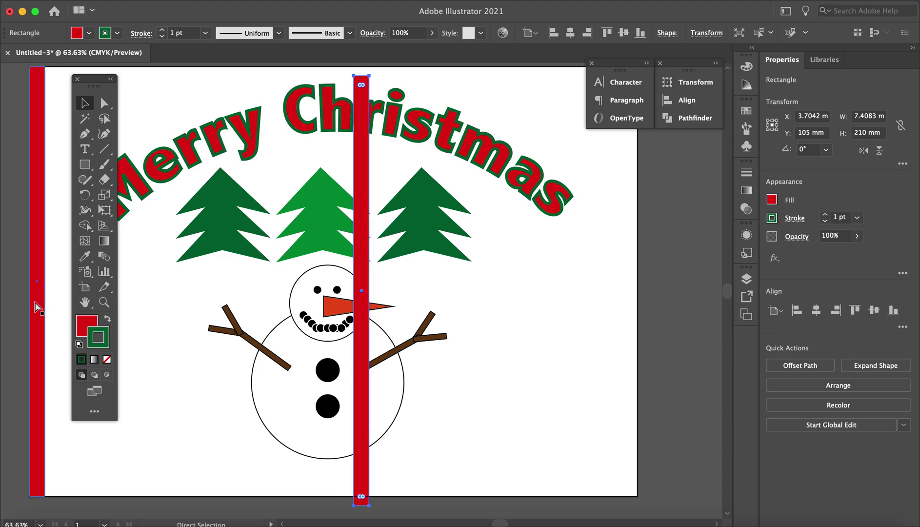
{"action": "left_click_drag", "start_coordinate": [368, 237], "coordinate": [631, 225]}
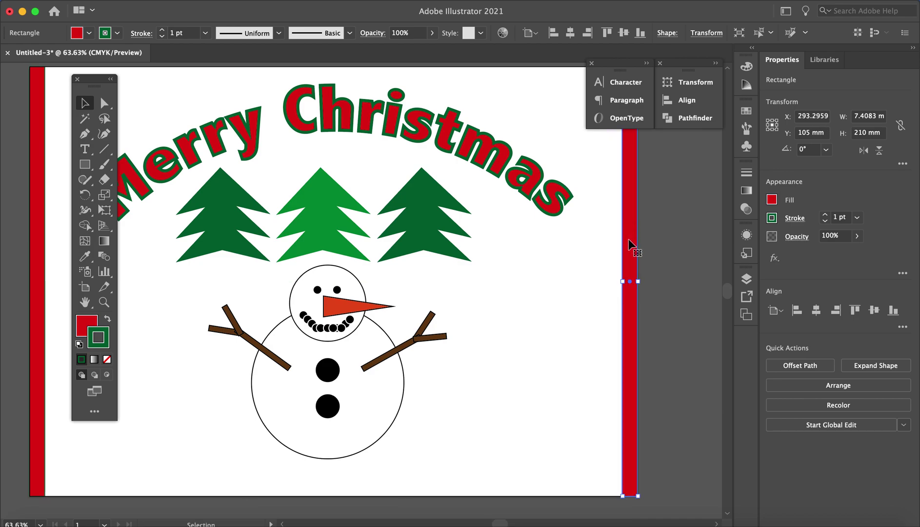
Paste another copy of the red bar and rotate it 90° so it lies horizontally.
{"action": "key", "text": "super+v"}
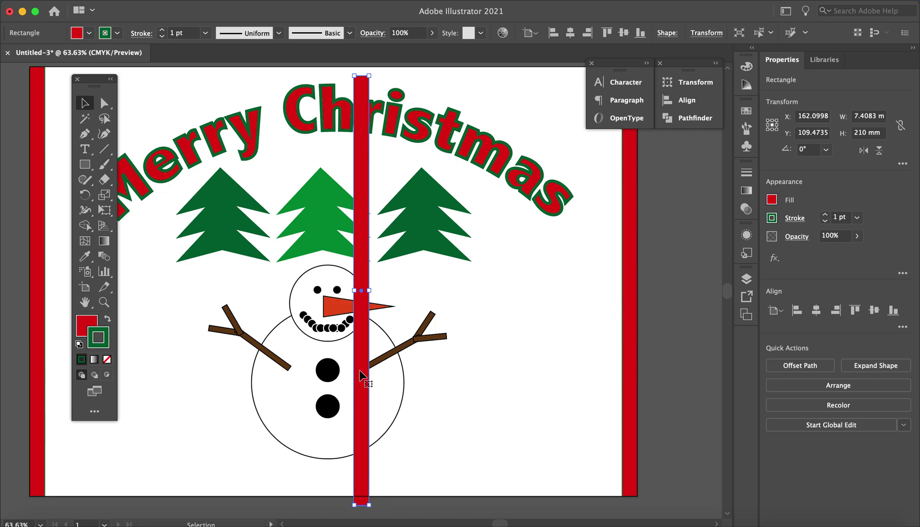
{"action": "right_click", "coordinate": [363, 343]}
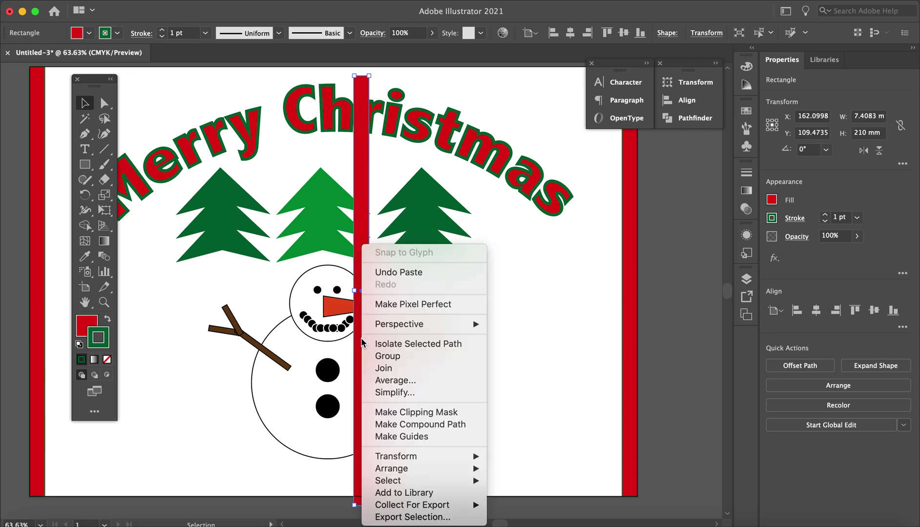
{"action": "mouse_move", "coordinate": [402, 460]}
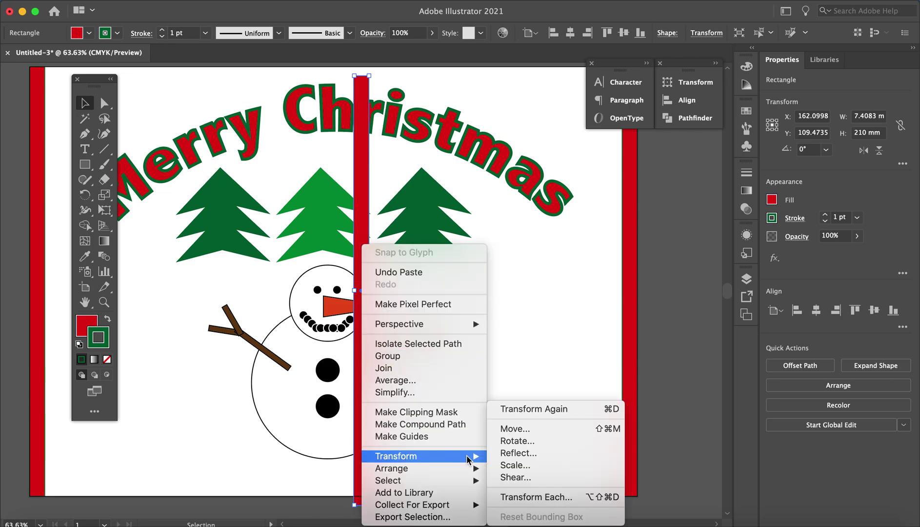
{"action": "left_click", "coordinate": [532, 443]}
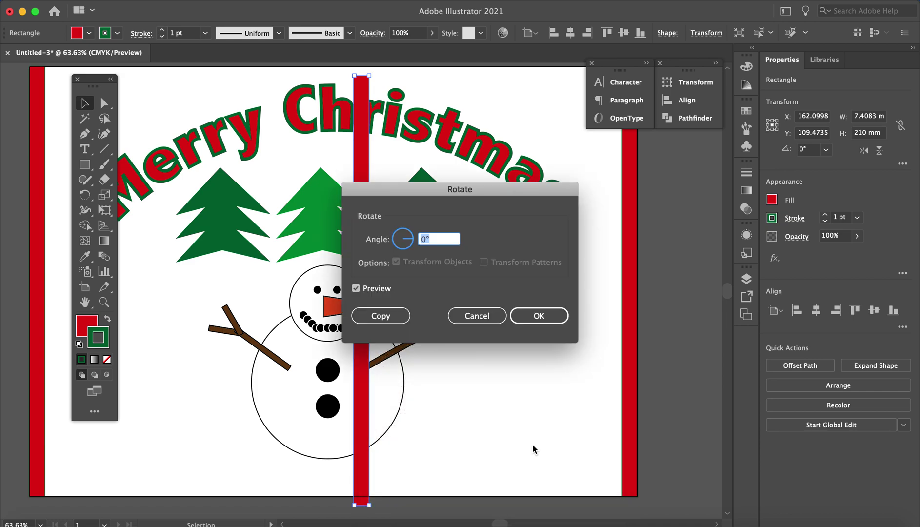
{"action": "type", "text": "90"}
{"action": "left_click", "coordinate": [357, 288]}
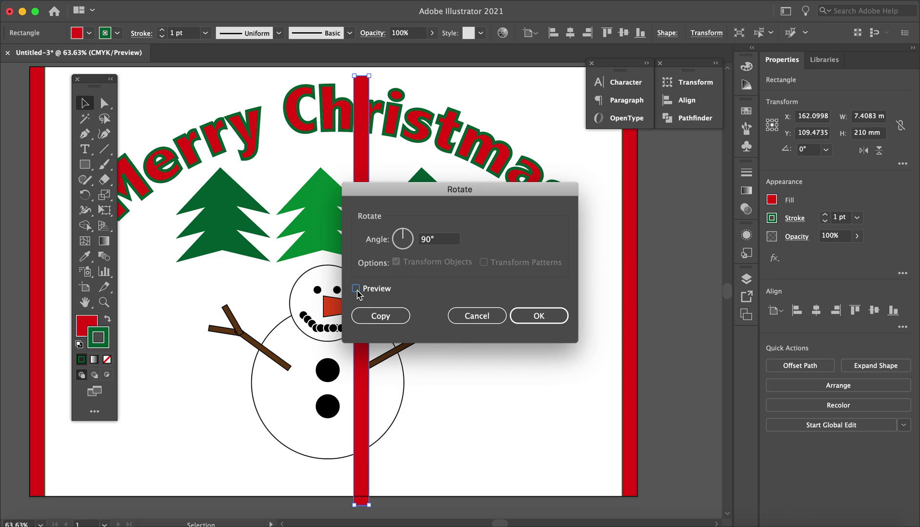
{"action": "left_click", "coordinate": [356, 288]}
{"action": "left_click", "coordinate": [539, 315]}
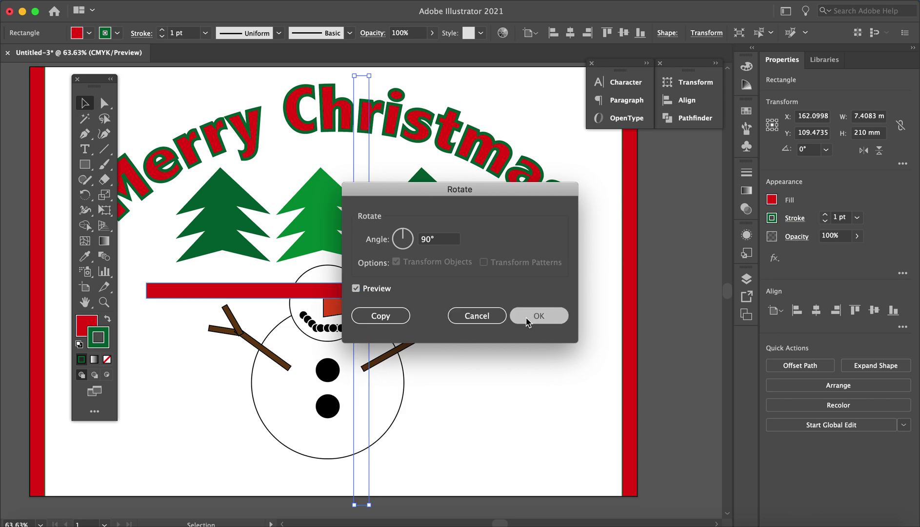
Place the horizontal bar along the artboard's bottom edge and stretch it to about 282 mm to span between the side bars.
{"action": "left_click_drag", "start_coordinate": [407, 304], "coordinate": [308, 491]}
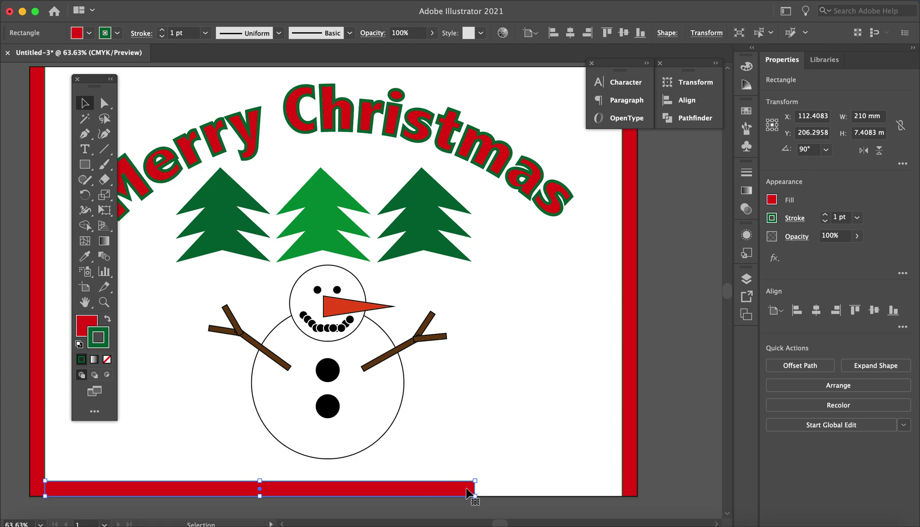
{"action": "left_click_drag", "start_coordinate": [467, 488], "coordinate": [473, 493]}
{"action": "key", "text": "super+z"}
{"action": "left_click_drag", "start_coordinate": [477, 496], "coordinate": [624, 497]}
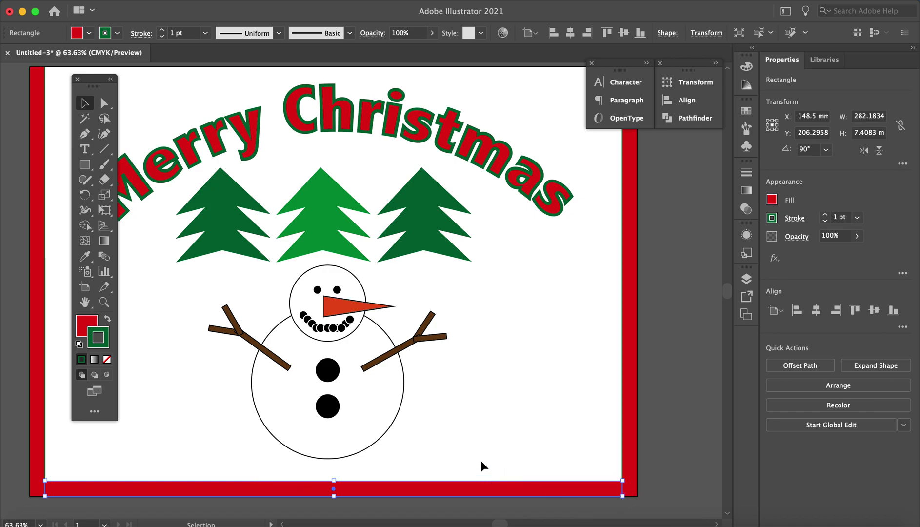
Paste a copy of the bottom bar and fit it along the artboard's top edge to close the red frame.
{"action": "key", "text": "super+v"}
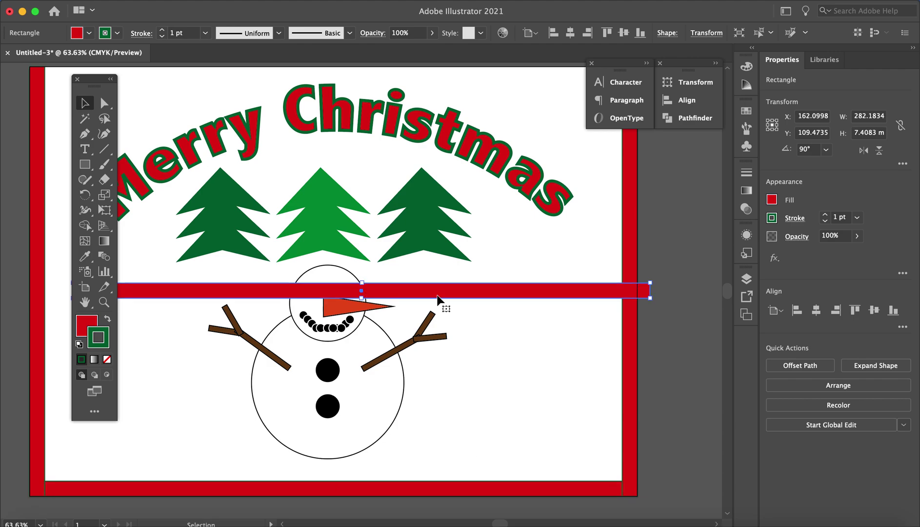
{"action": "left_click_drag", "start_coordinate": [497, 236], "coordinate": [569, 351]}
{"action": "left_click_drag", "start_coordinate": [578, 403], "coordinate": [551, 185]}
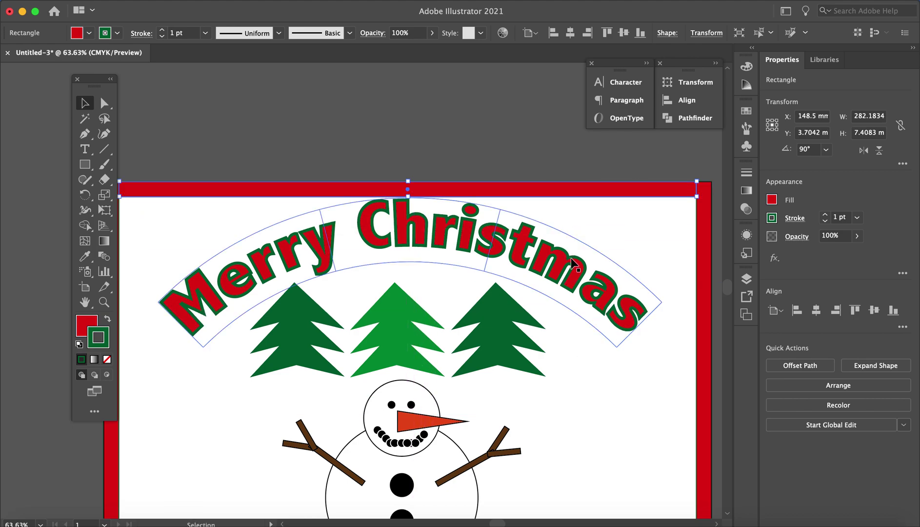
{"action": "left_click", "coordinate": [608, 217]}
{"action": "scroll", "coordinate": [606, 221], "scroll_direction": "down", "scroll_amount": 3}
{"action": "scroll", "coordinate": [606, 221], "scroll_direction": "left", "scroll_amount": 1}
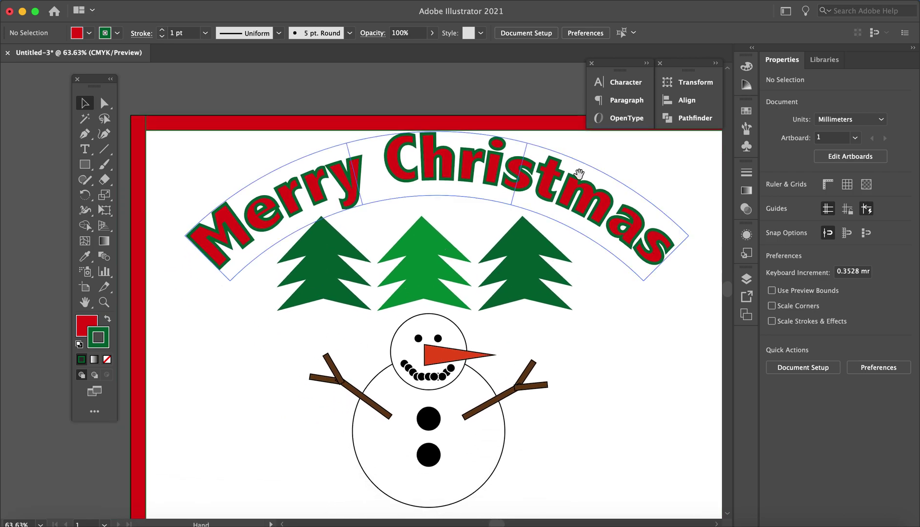
{"action": "key", "text": "super+minus"}
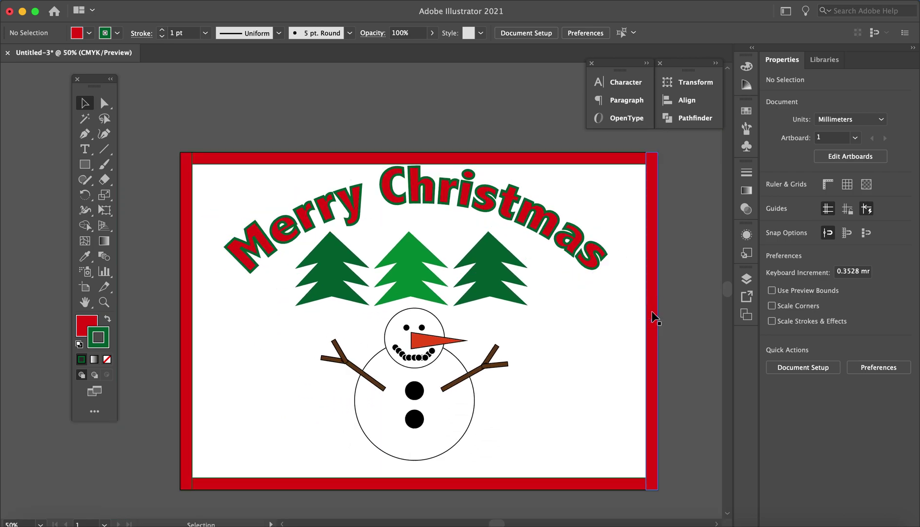
Group all parts of the snowman and move the group slightly down, away from the trees.
{"action": "left_click_drag", "start_coordinate": [299, 322], "coordinate": [539, 455]}
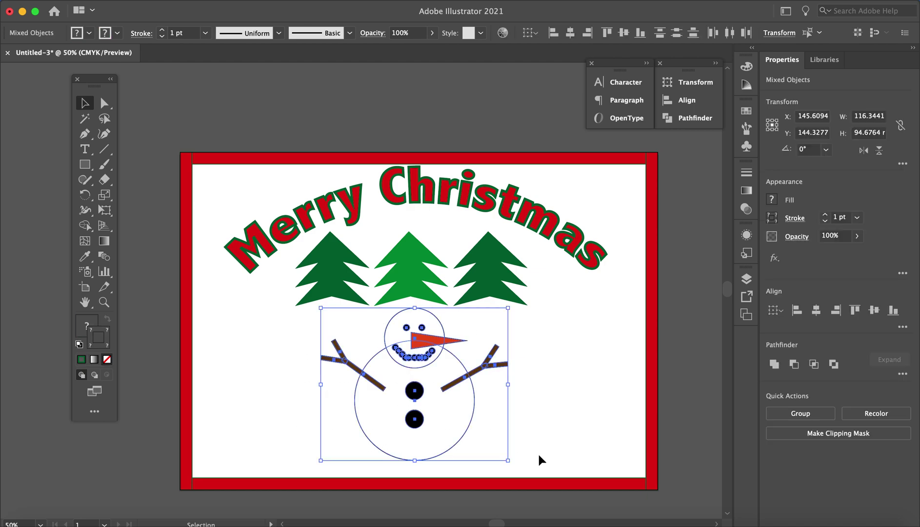
{"action": "key", "text": "a"}
{"action": "key", "text": "super+g"}
{"action": "key", "text": "v"}
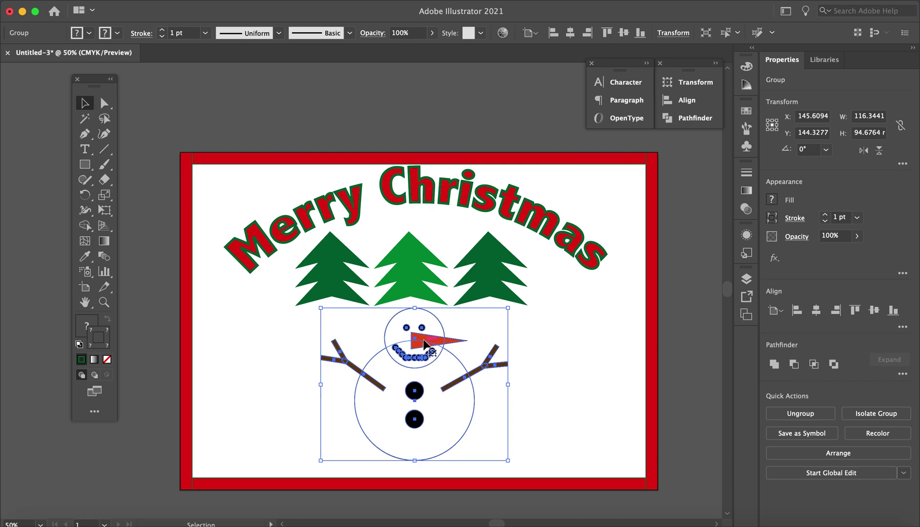
{"action": "left_click_drag", "start_coordinate": [424, 340], "coordinate": [428, 361]}
{"action": "left_click", "coordinate": [561, 359]}
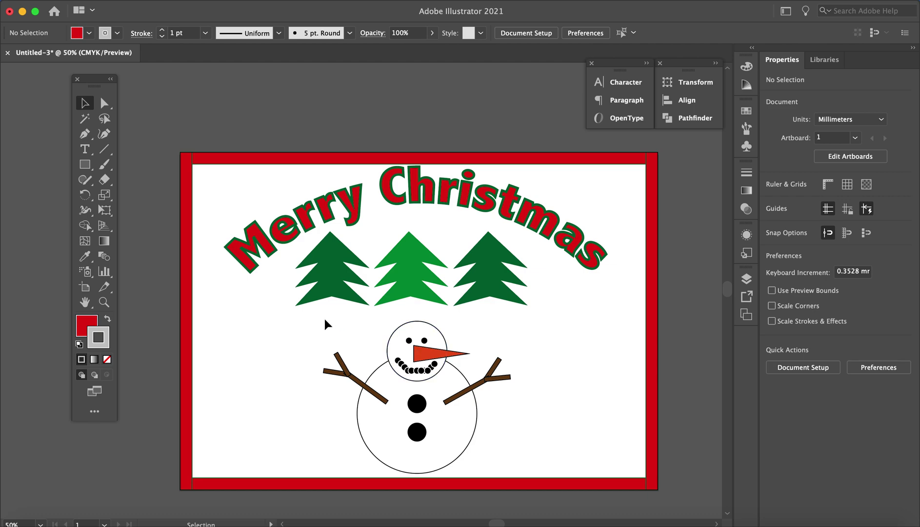
Draw a rectangle about 14 mm wide and 21 mm high in the empty area left of the snowman and fill it dark brown.
{"action": "left_click", "coordinate": [85, 164]}
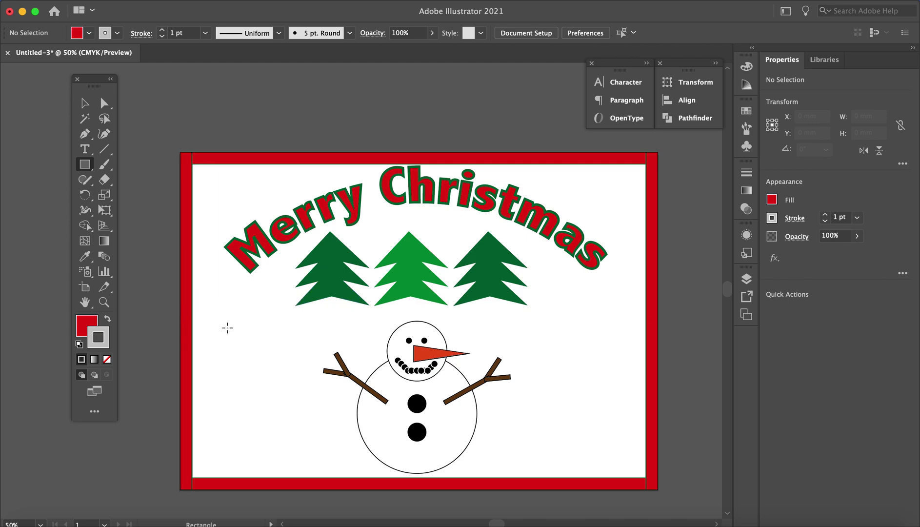
{"action": "mouse_move", "coordinate": [239, 317]}
{"action": "left_mouse_down"}
{"action": "mouse_move", "coordinate": [262, 335]}
{"action": "mouse_move", "coordinate": [263, 350]}
{"action": "left_mouse_up"}
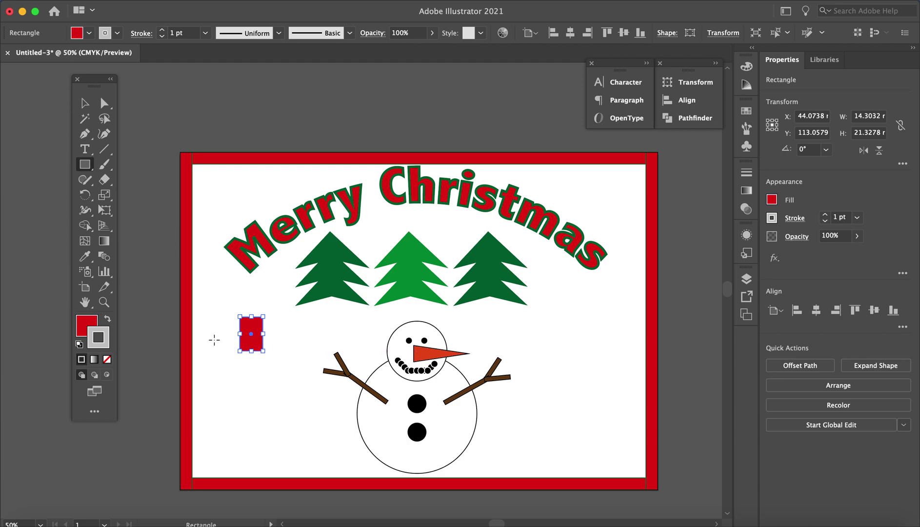
{"action": "left_click", "coordinate": [83, 329]}
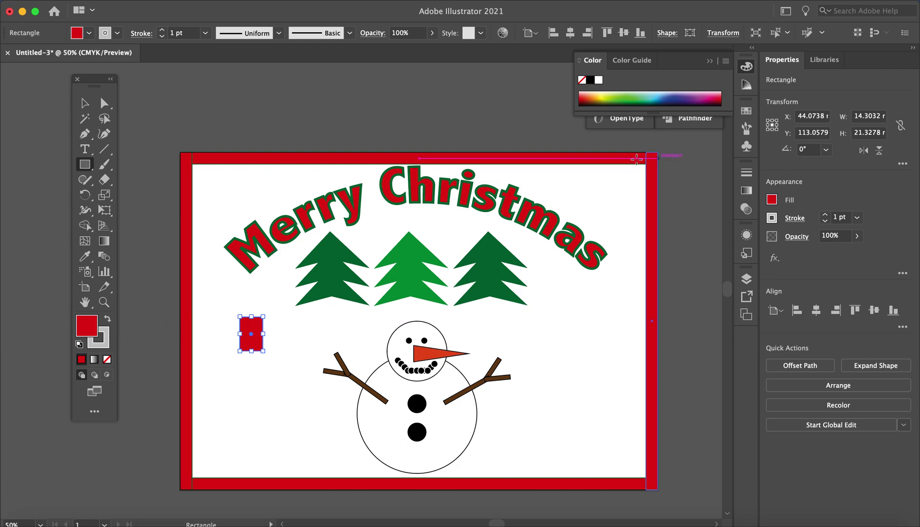
{"action": "left_click", "coordinate": [746, 111]}
{"action": "left_click", "coordinate": [677, 162]}
{"action": "left_click", "coordinate": [84, 103]}
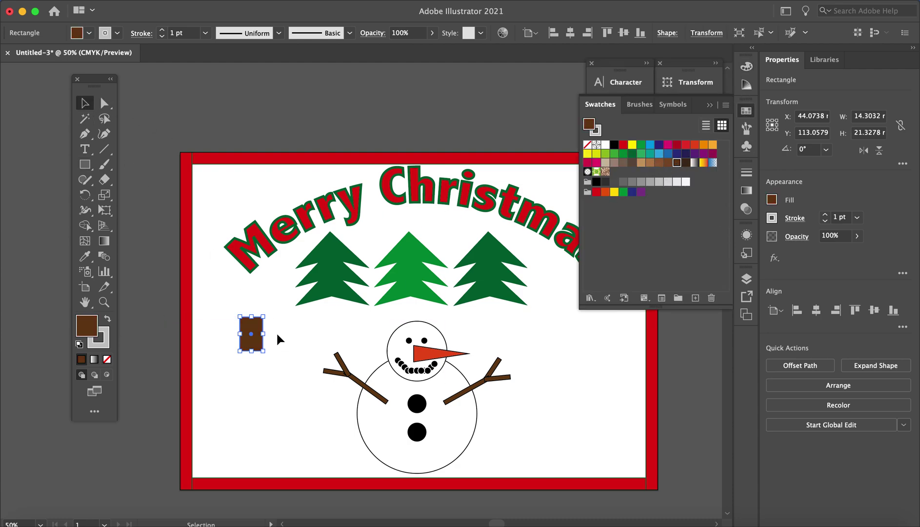
Move the brown rectangle under the leftmost tree as its trunk and send it to the back, behind the foliage.
{"action": "left_click_drag", "start_coordinate": [250, 335], "coordinate": [330, 307]}
{"action": "right_click", "coordinate": [331, 308]}
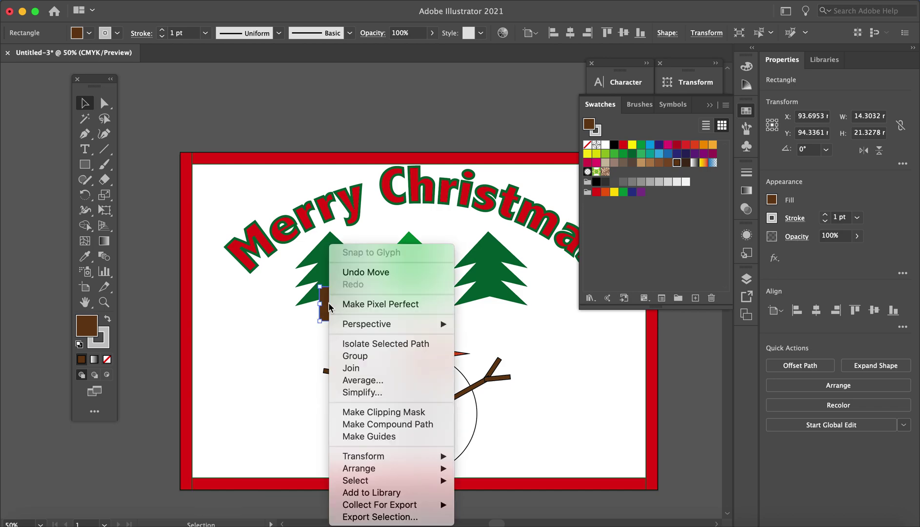
{"action": "mouse_move", "coordinate": [401, 469]}
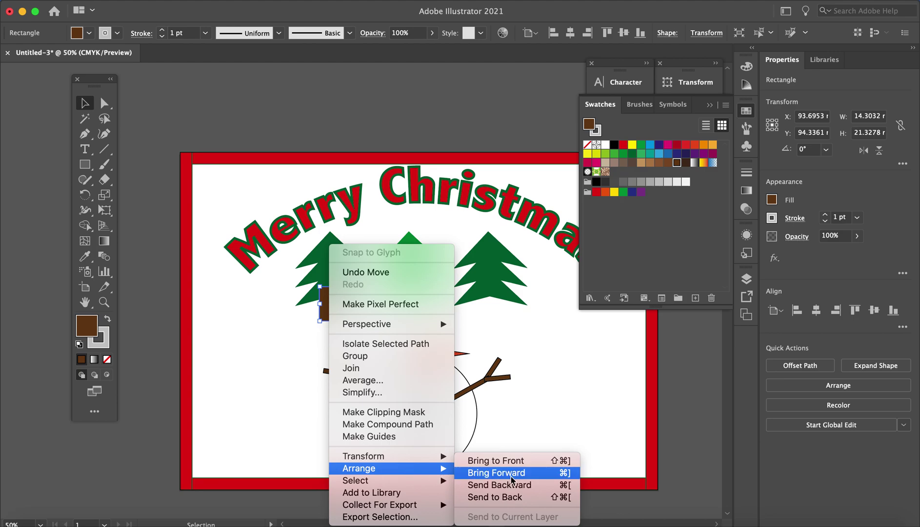
{"action": "left_click", "coordinate": [516, 496]}
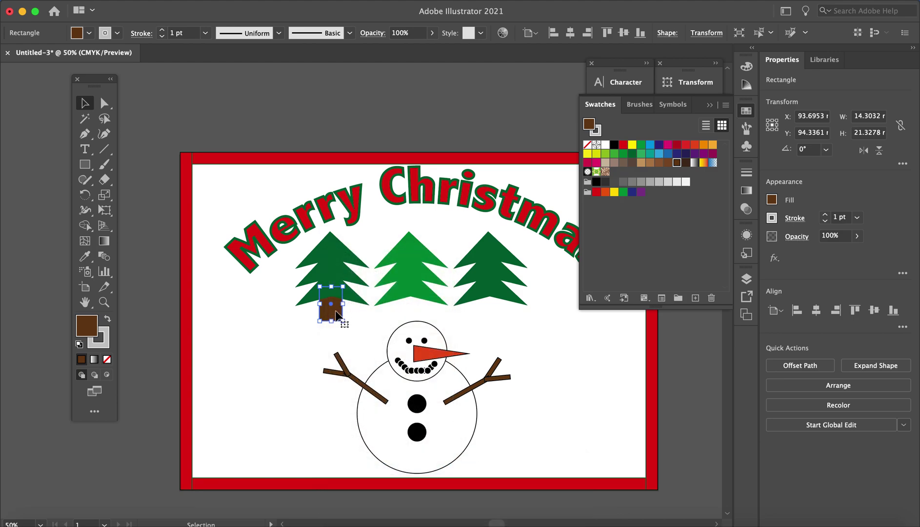
Duplicate the brown trunk beneath the middle and rightmost trees, centring each copy under its foliage.
{"action": "left_click_drag", "start_coordinate": [332, 308], "coordinate": [405, 305]}
{"action": "left_click_drag", "start_coordinate": [413, 306], "coordinate": [489, 303]}
{"action": "left_click", "coordinate": [555, 341]}
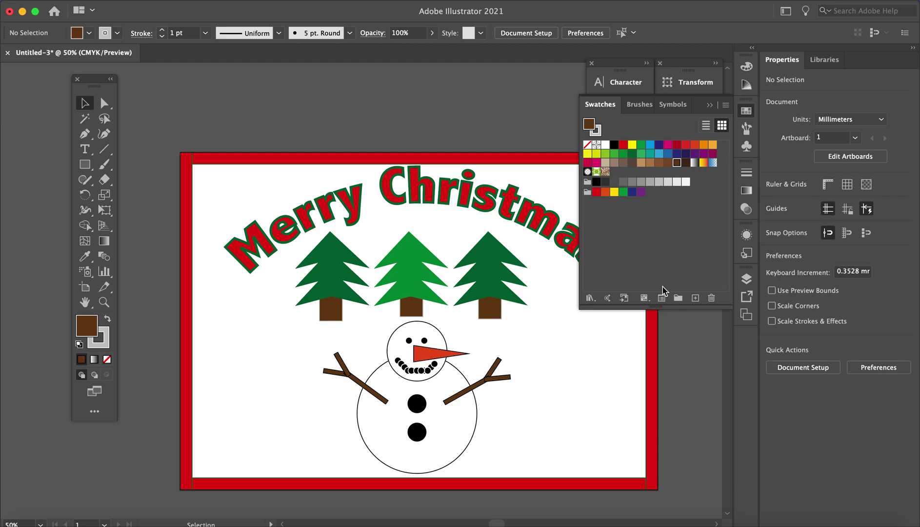
Collapse the swatches and nudge the arched Merry Christmas text slightly down, away from the frame's upper bar.
{"action": "left_click", "coordinate": [710, 107]}
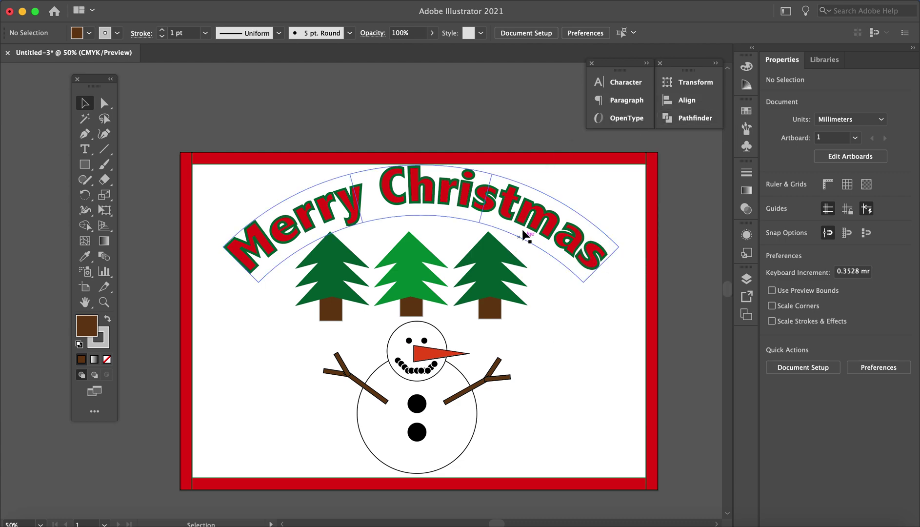
{"action": "left_click", "coordinate": [525, 224]}
{"action": "key", "text": "Down"}
{"action": "key", "text": "Down"}
{"action": "key", "text": "Down"}
{"action": "key", "text": "Down"}
{"action": "key", "text": "Down"}
{"action": "key", "text": "Down"}
{"action": "key", "text": "Down"}
{"action": "key", "text": "Down"}
{"action": "key", "text": "Down"}
{"action": "key", "text": "Down"}
{"action": "key", "text": "Down"}
{"action": "key", "text": "Down"}
{"action": "key", "text": "Down"}
{"action": "key", "text": "Down"}
{"action": "key", "text": "Down"}
{"action": "key", "text": "Down"}
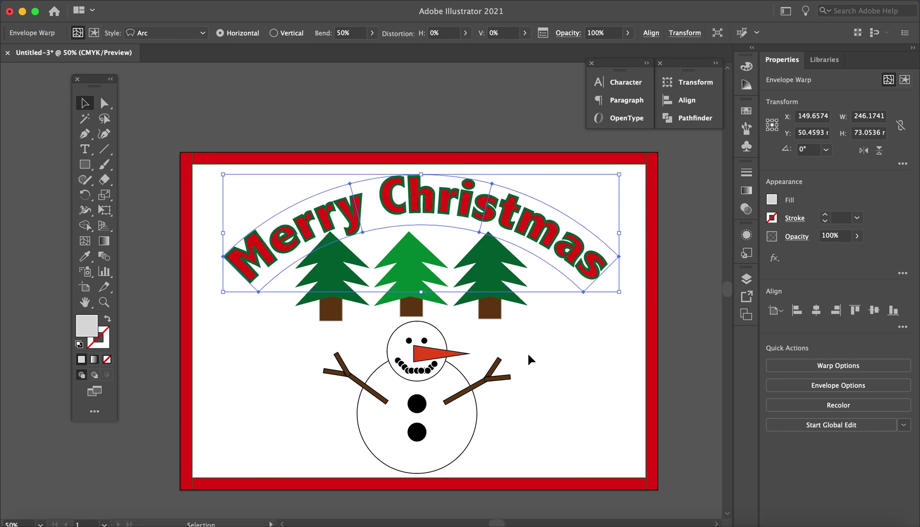
{"action": "left_click", "coordinate": [577, 369]}
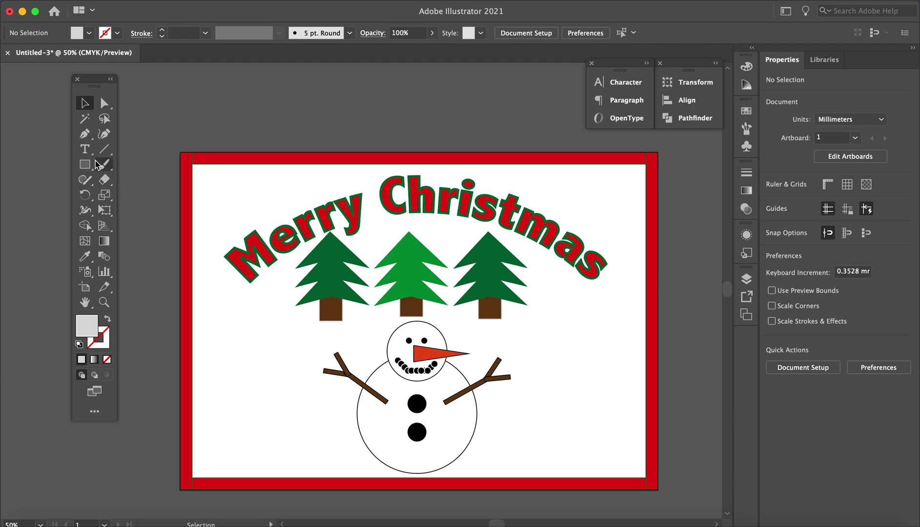
Draw a light grey circle without outline, about 8 mm in diameter, in the empty area near the frame's left bar.
{"action": "left_click_drag", "start_coordinate": [87, 167], "coordinate": [122, 198]}
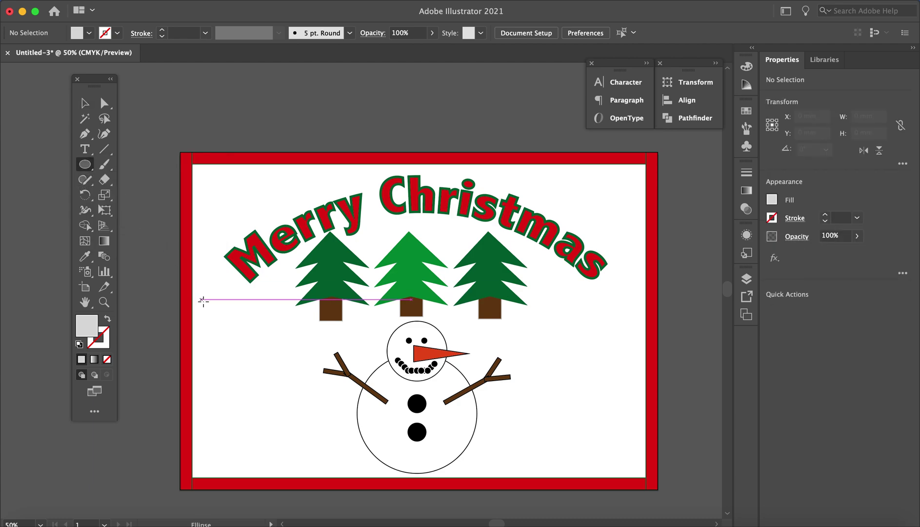
{"action": "left_click_drag", "start_coordinate": [210, 312], "coordinate": [223, 323]}
{"action": "left_click", "coordinate": [85, 104]}
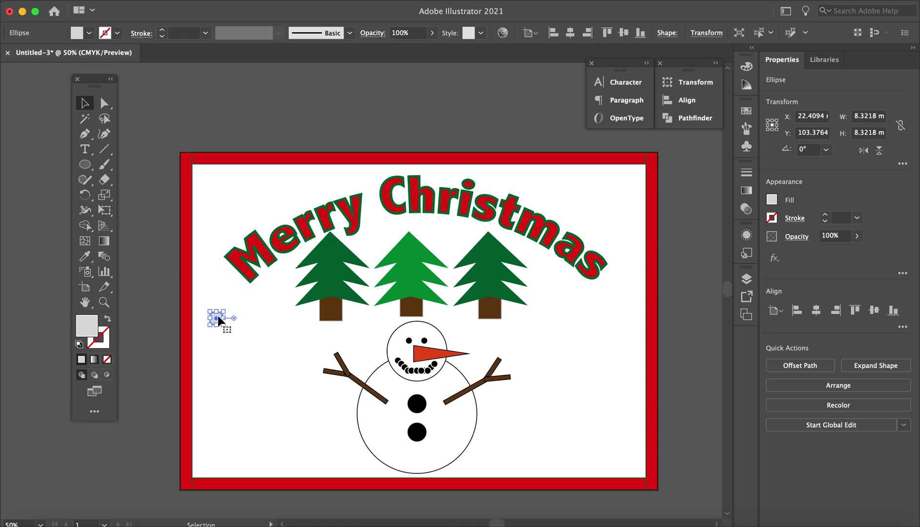
Scatter copies of the grey circle as snowflakes across the empty white areas around the text, trees and snowman.
{"action": "left_click_drag", "start_coordinate": [218, 320], "coordinate": [275, 195]}
{"action": "left_click_drag", "start_coordinate": [275, 194], "coordinate": [275, 327]}
{"action": "left_click_drag", "start_coordinate": [275, 327], "coordinate": [531, 346]}
{"action": "left_click_drag", "start_coordinate": [531, 345], "coordinate": [547, 291]}
{"action": "left_click_drag", "start_coordinate": [546, 291], "coordinate": [597, 325]}
{"action": "left_click_drag", "start_coordinate": [597, 325], "coordinate": [580, 368]}
{"action": "left_click_drag", "start_coordinate": [581, 368], "coordinate": [536, 408]}
{"action": "left_click_drag", "start_coordinate": [536, 408], "coordinate": [582, 435]}
{"action": "left_click_drag", "start_coordinate": [582, 436], "coordinate": [623, 232]}
{"action": "left_click_drag", "start_coordinate": [622, 232], "coordinate": [573, 206]}
{"action": "left_click_drag", "start_coordinate": [572, 207], "coordinate": [330, 442]}
{"action": "left_click_drag", "start_coordinate": [330, 441], "coordinate": [518, 448]}
{"action": "left_click", "coordinate": [701, 433]}
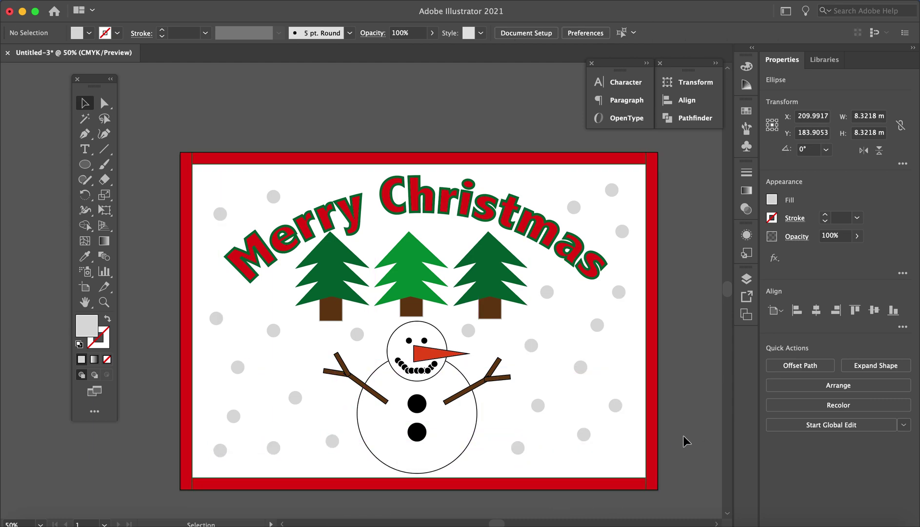